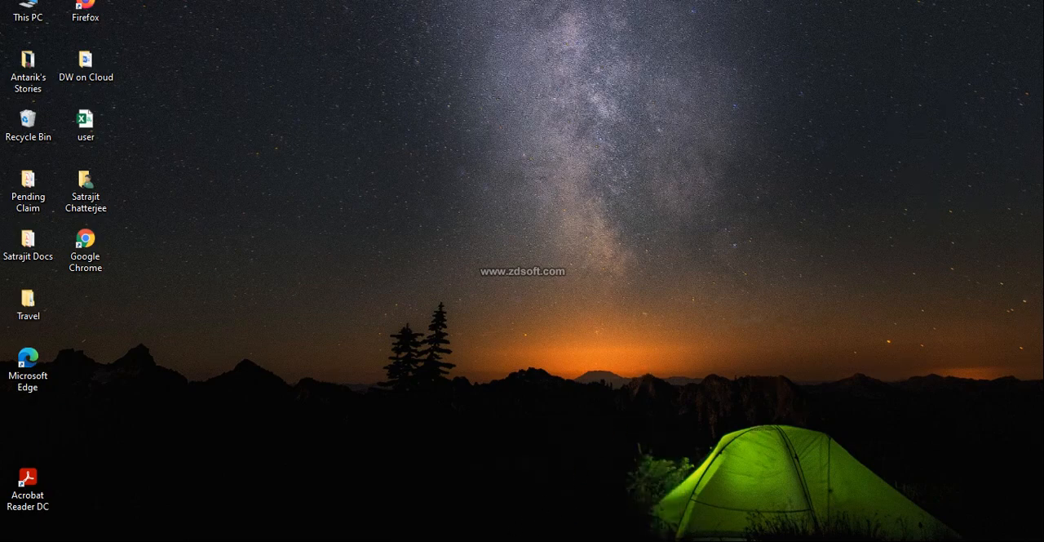
# Switch to SAP Data Warehouse Cloud and open the SpaceY space in the Data Builder.
pyautogui.hotkey('alt', 'Tab')
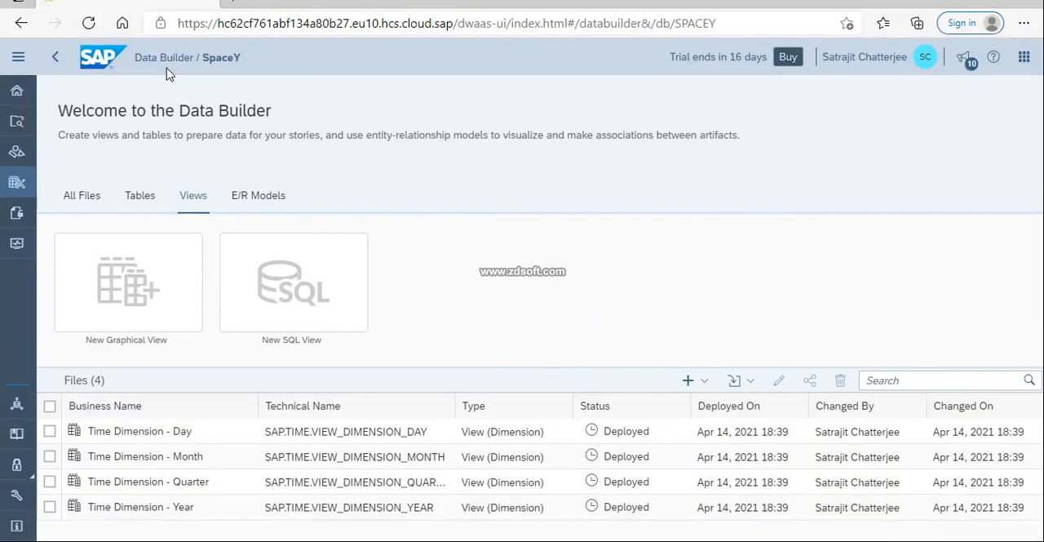
pyautogui.click(16, 90)
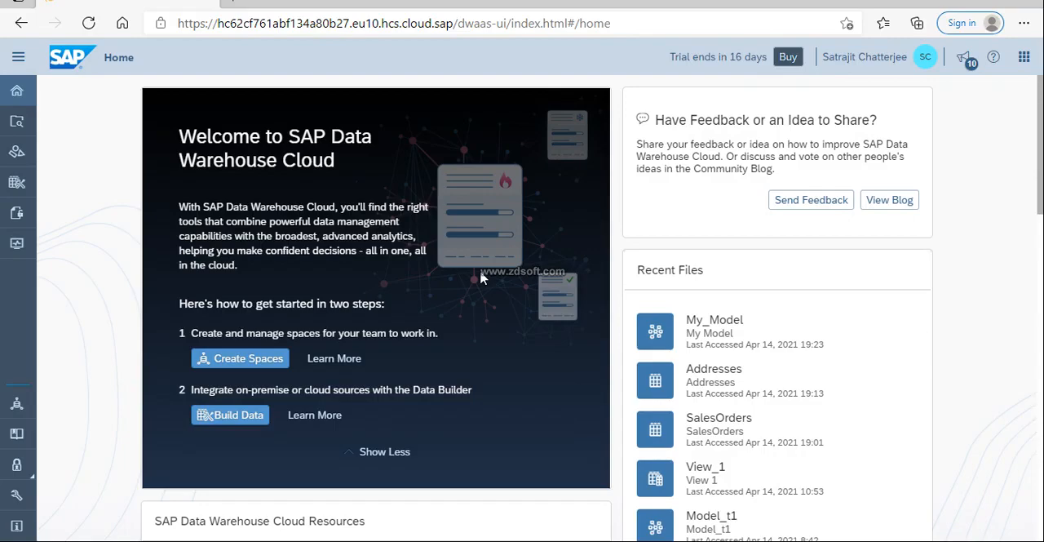
pyautogui.click(19, 188)
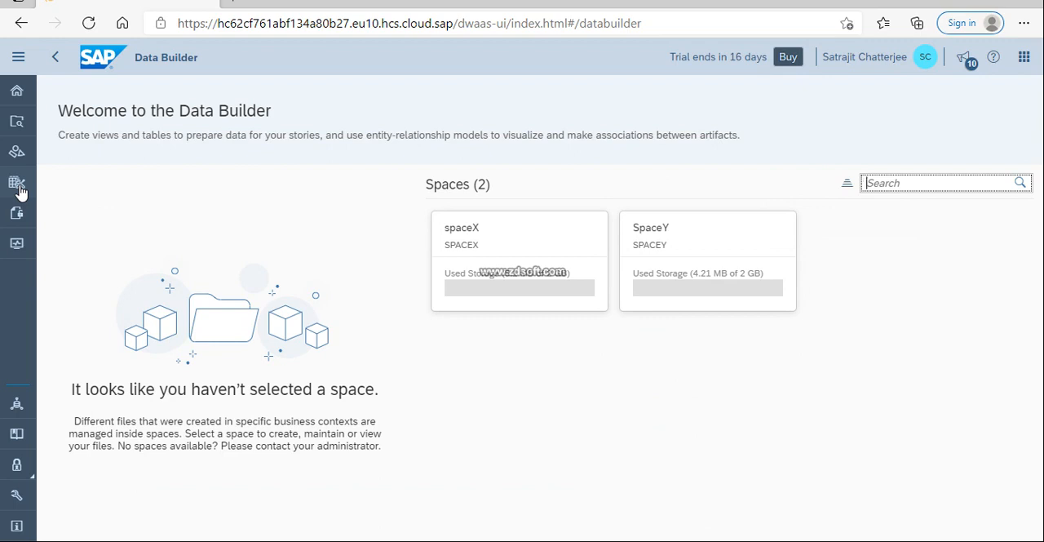
pyautogui.click(691, 241)
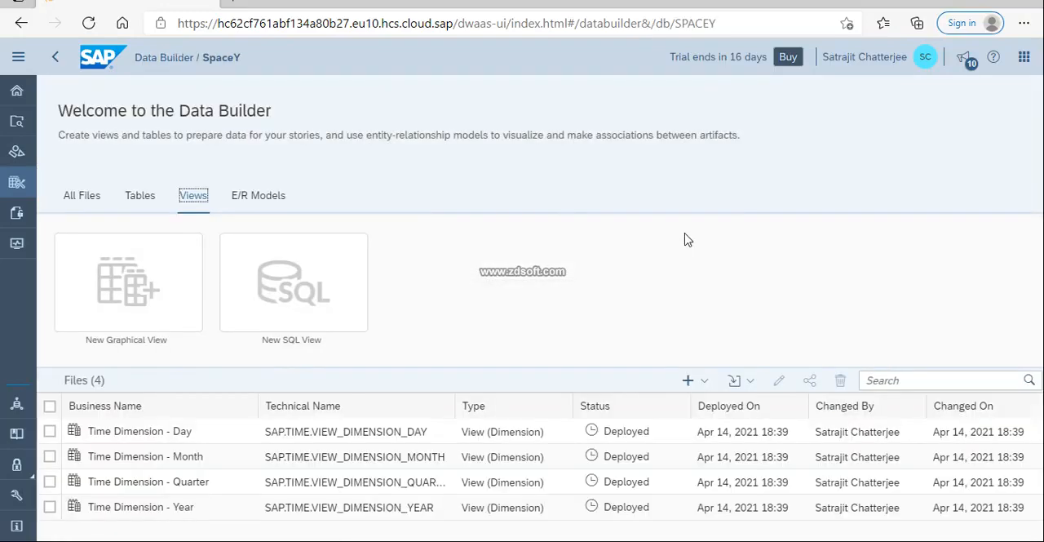
# Open the monitoring view of the SpaceY space from Space Management.
pyautogui.click(16, 404)
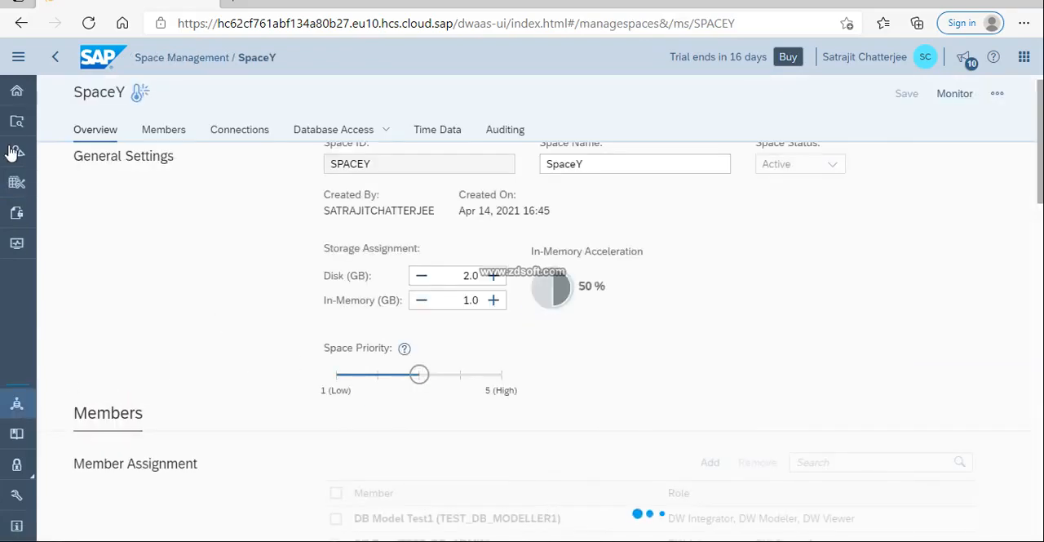
pyautogui.click(16, 92)
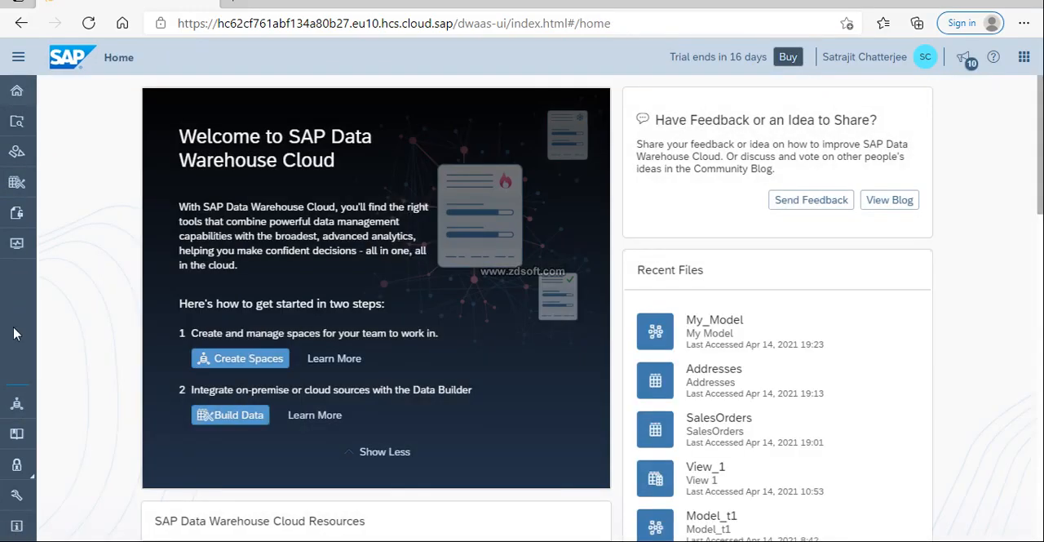
pyautogui.click(18, 404)
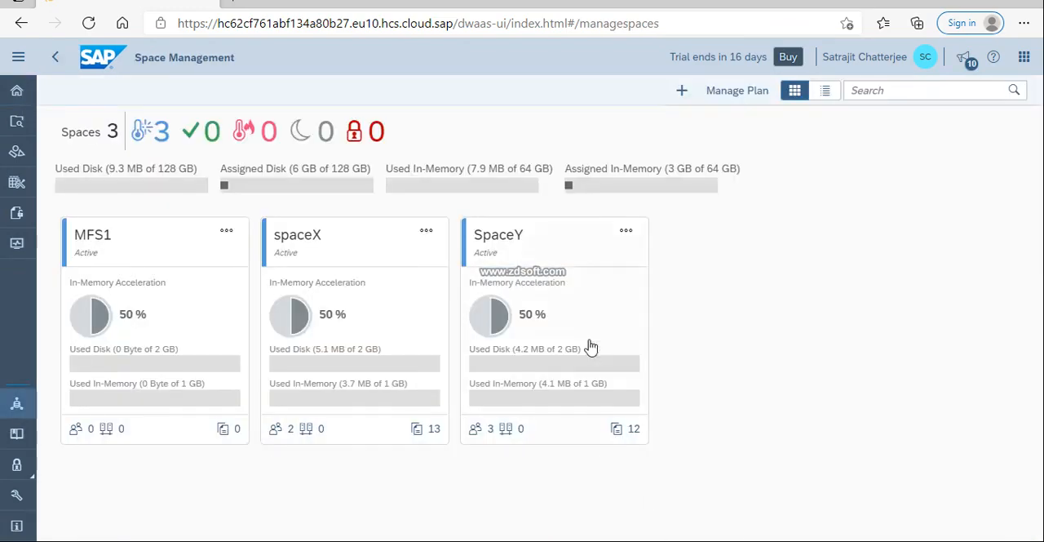
pyautogui.click(625, 236)
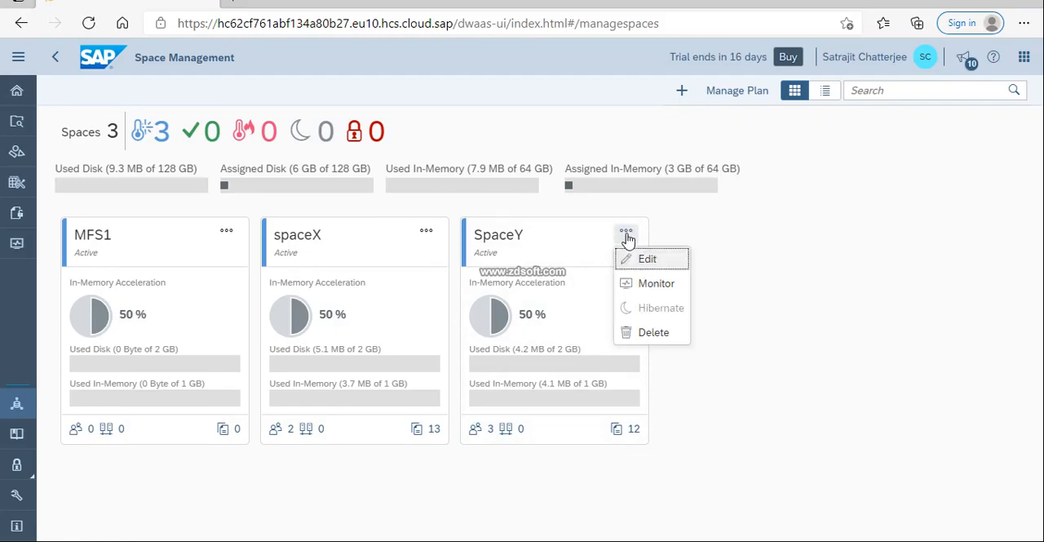
pyautogui.click(638, 286)
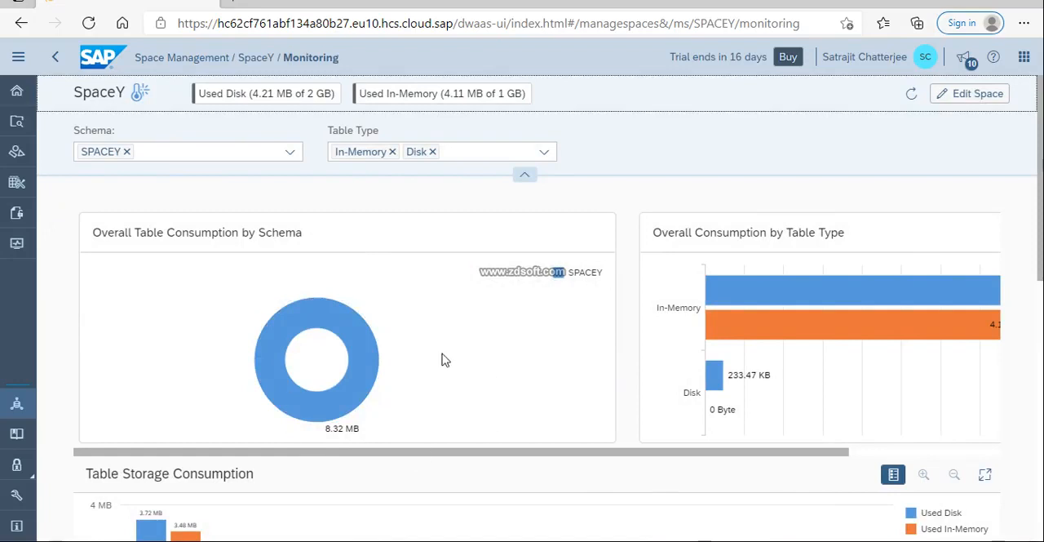
# Deselect the SPACEY schema in SpaceY's monitoring filter and select it again.
pyautogui.click(290, 152)
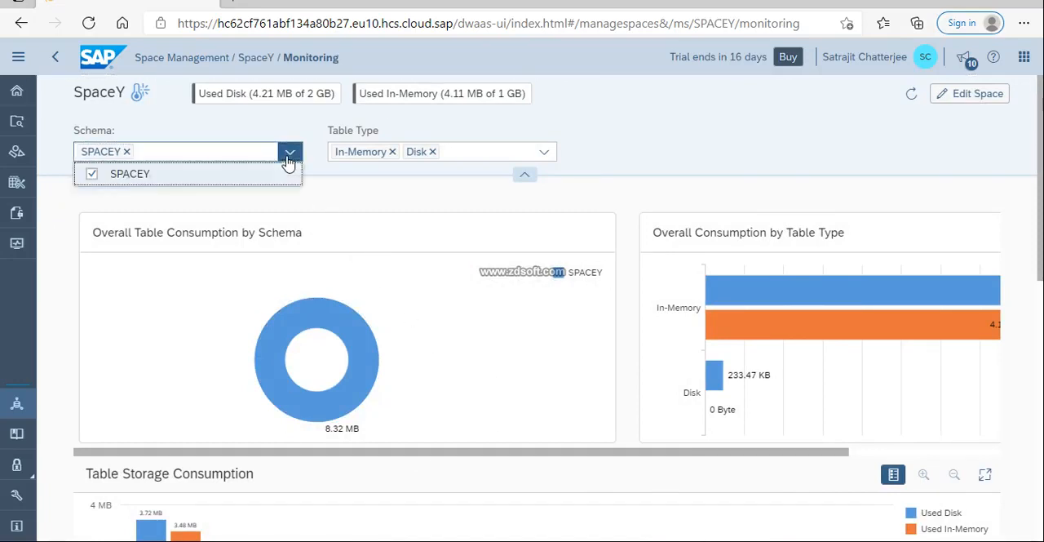
pyautogui.click(205, 174)
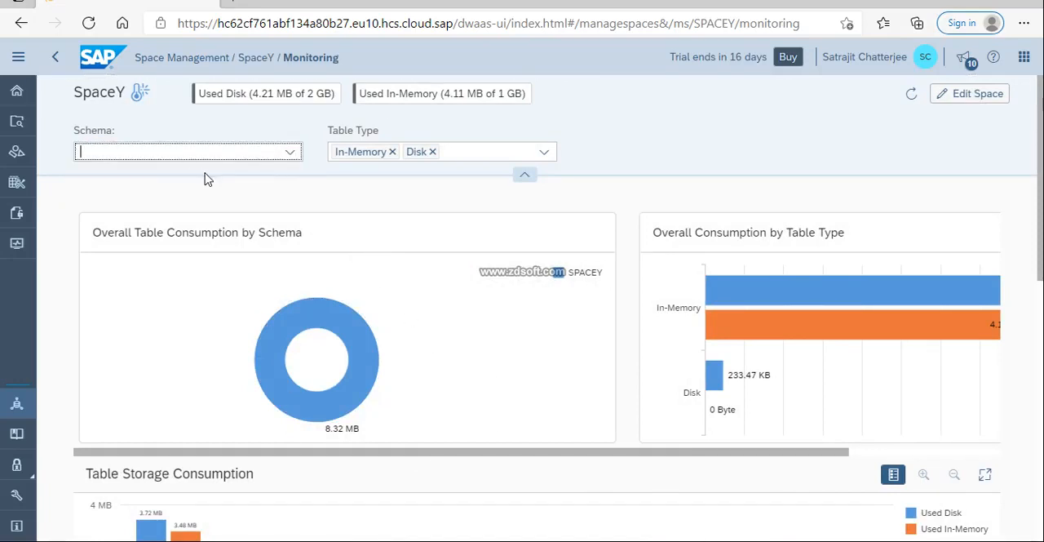
pyautogui.click(290, 154)
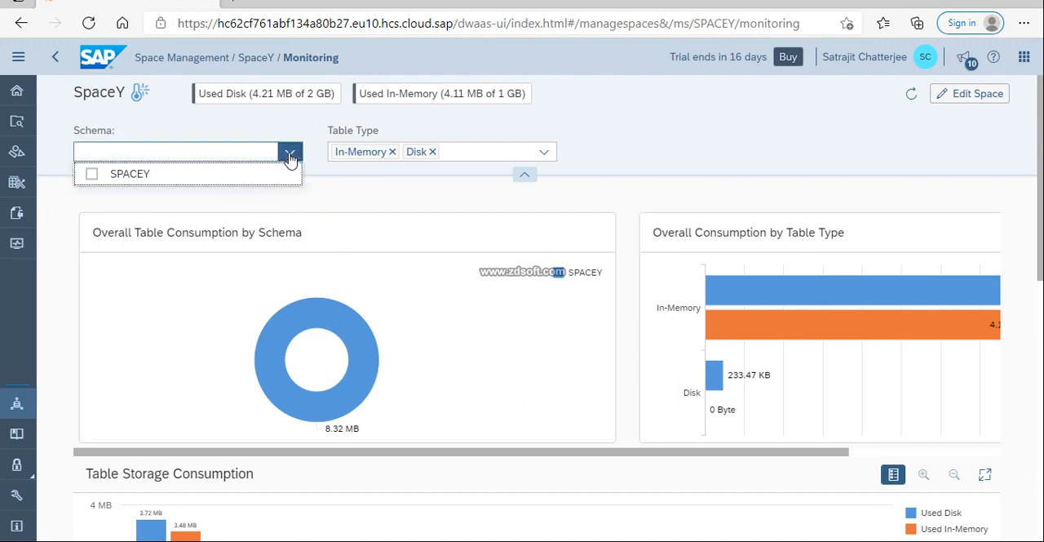
pyautogui.click(92, 178)
pyautogui.click(368, 227)
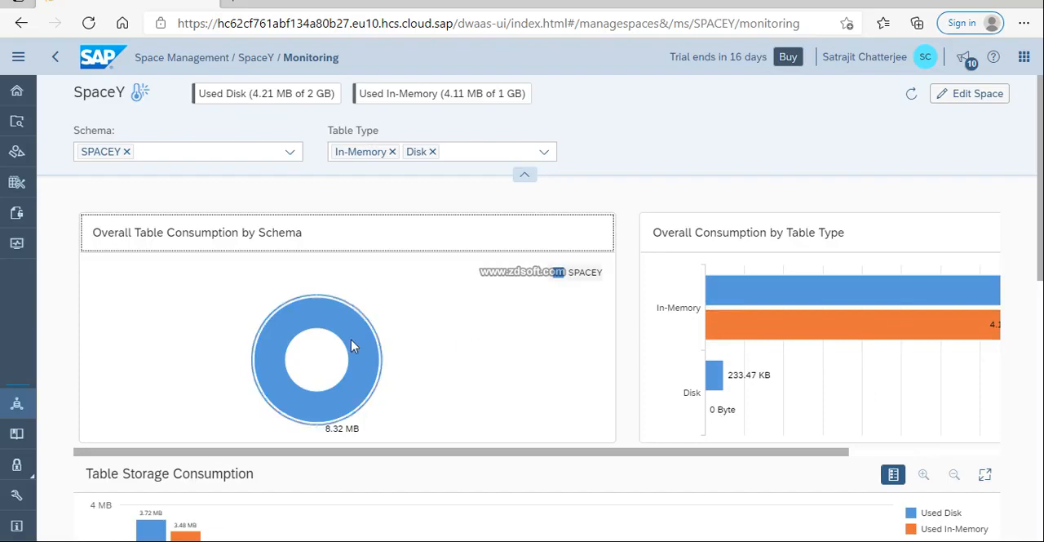
# Review SpaceY's Table Storage Consumption chart and hide its legend.
pyautogui.scroll(-1, 351, 346)
pyautogui.scroll(-2, 351, 344)
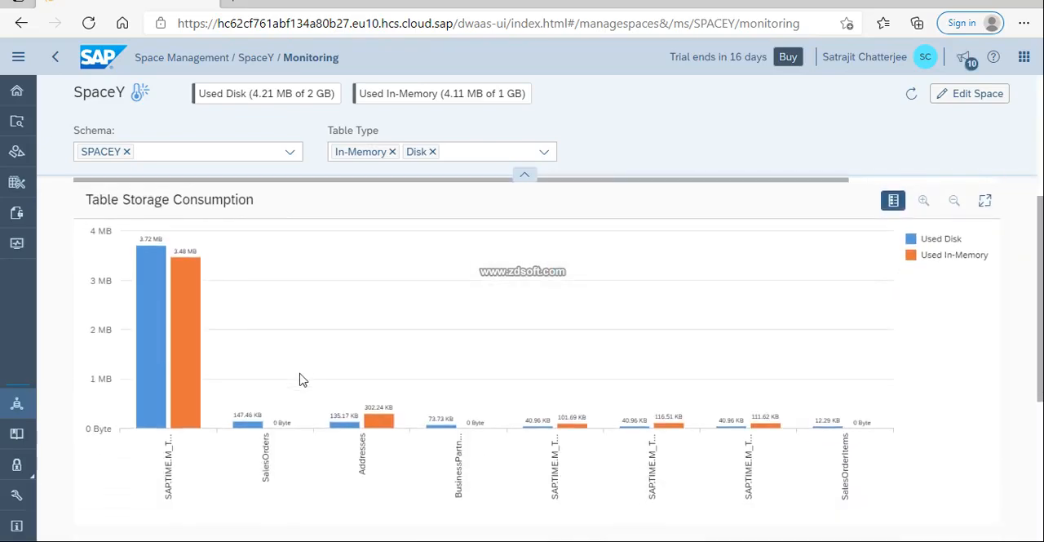
pyautogui.scroll(1, 568, 397)
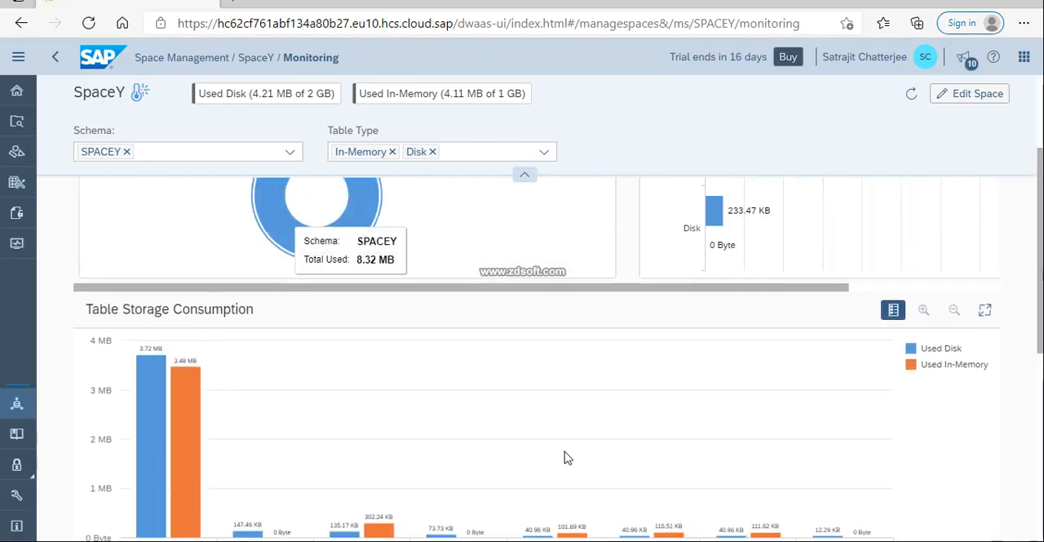
pyautogui.scroll(1, 567, 458)
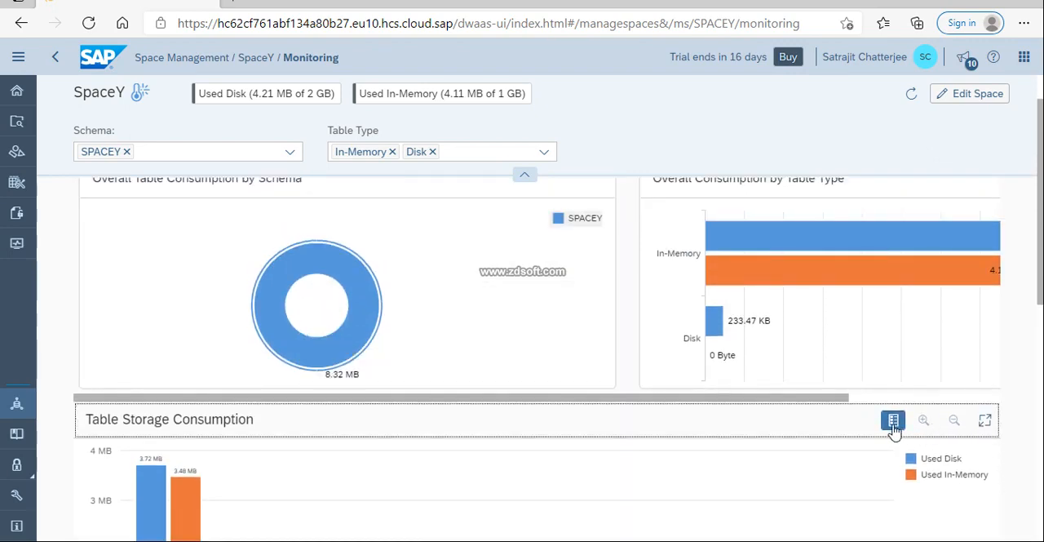
pyautogui.click(893, 420)
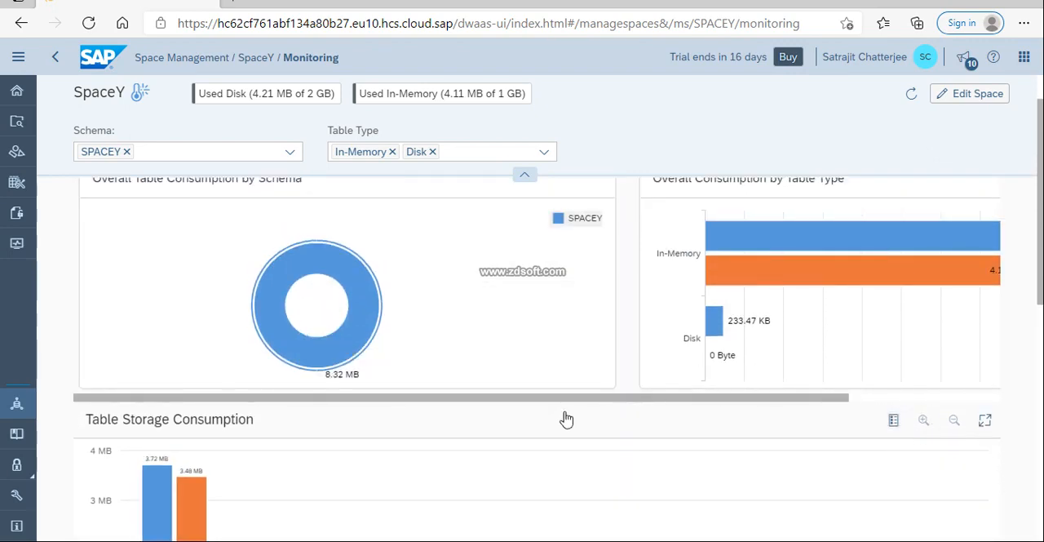
pyautogui.scroll(1, 564, 420)
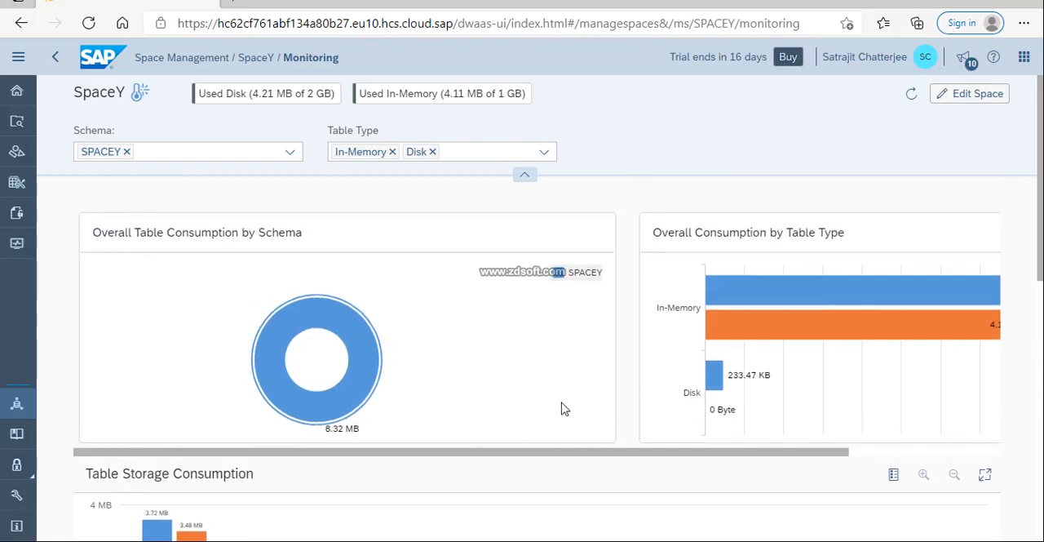
# Remove Disk from the Table Type filter and add it back, then inspect the Addresses table's in-memory bar in the storage chart.
pyautogui.click(432, 152)
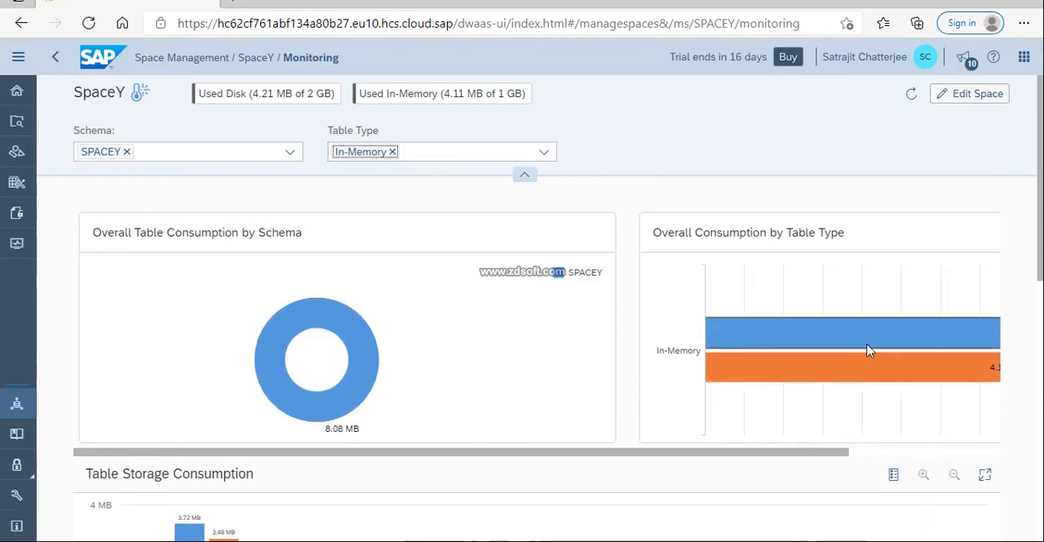
pyautogui.click(545, 155)
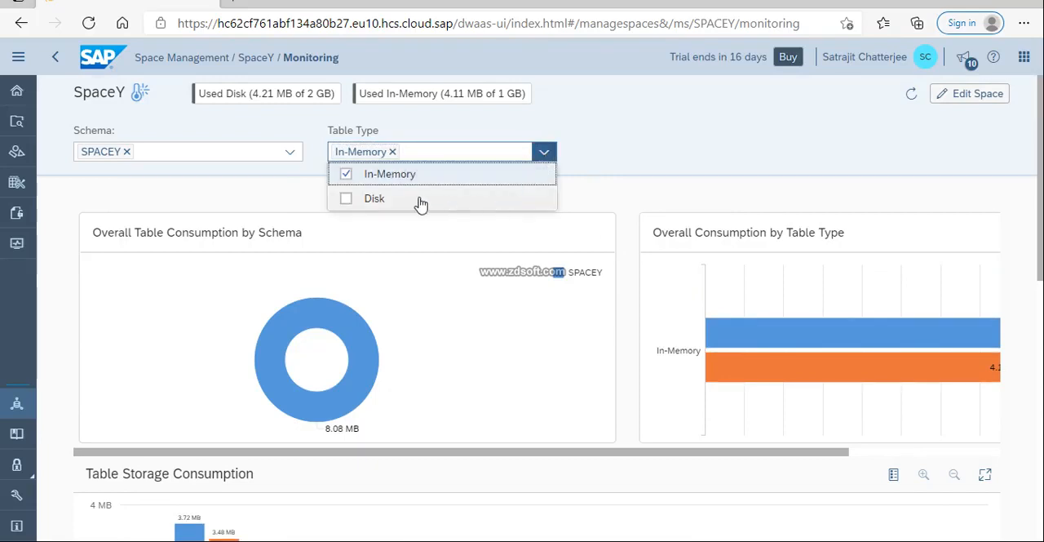
pyautogui.click(345, 198)
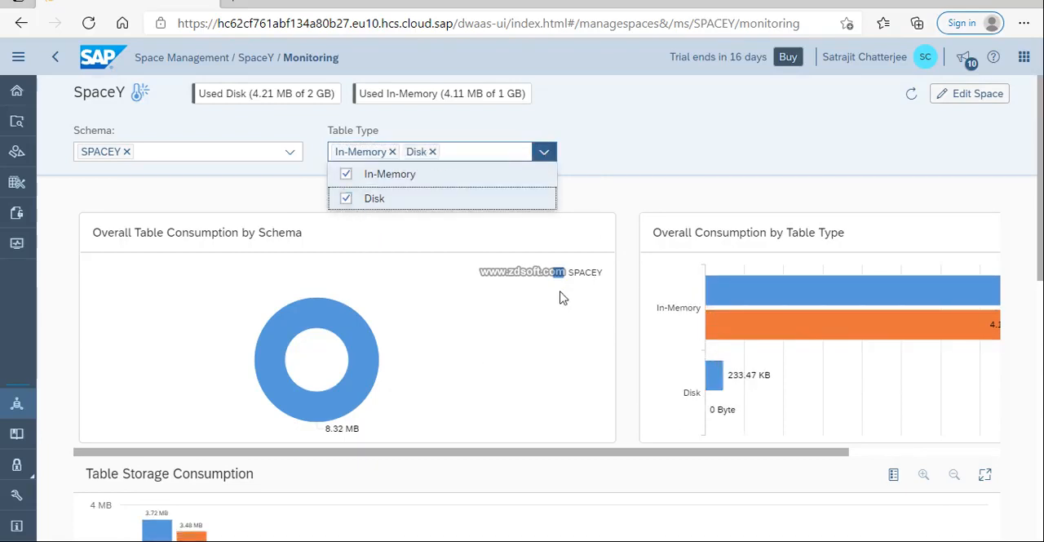
pyautogui.scroll(-4, 200, 334)
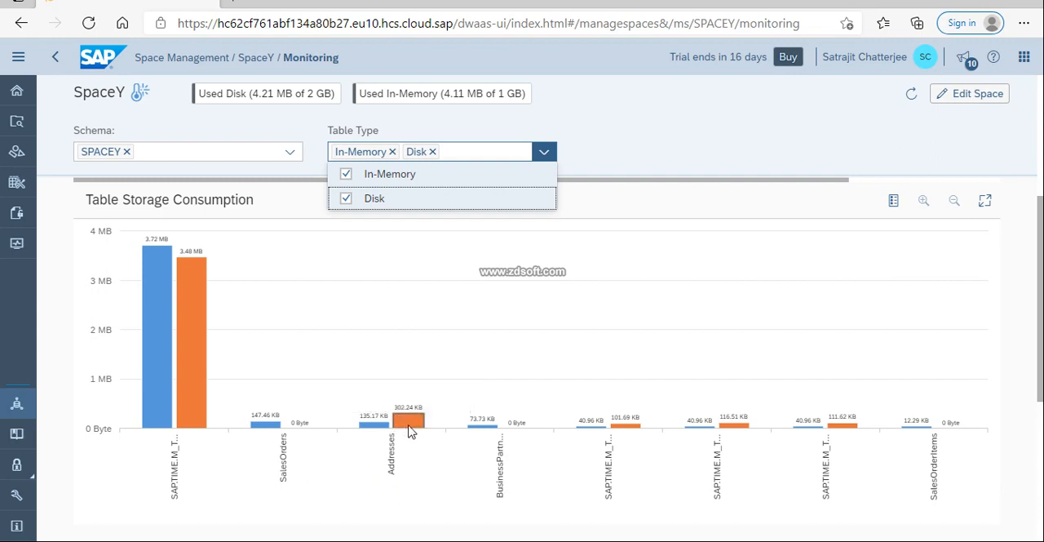
pyautogui.moveTo(409, 429)
# Open the monitoring view of the spaceX space and examine its table storage consumption.
pyautogui.click(17, 90)
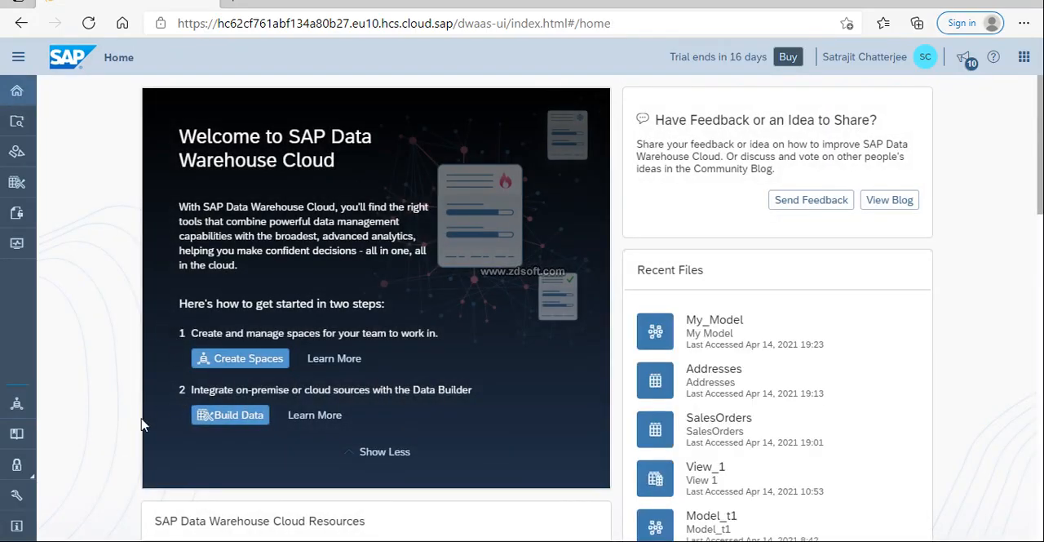
pyautogui.click(16, 403)
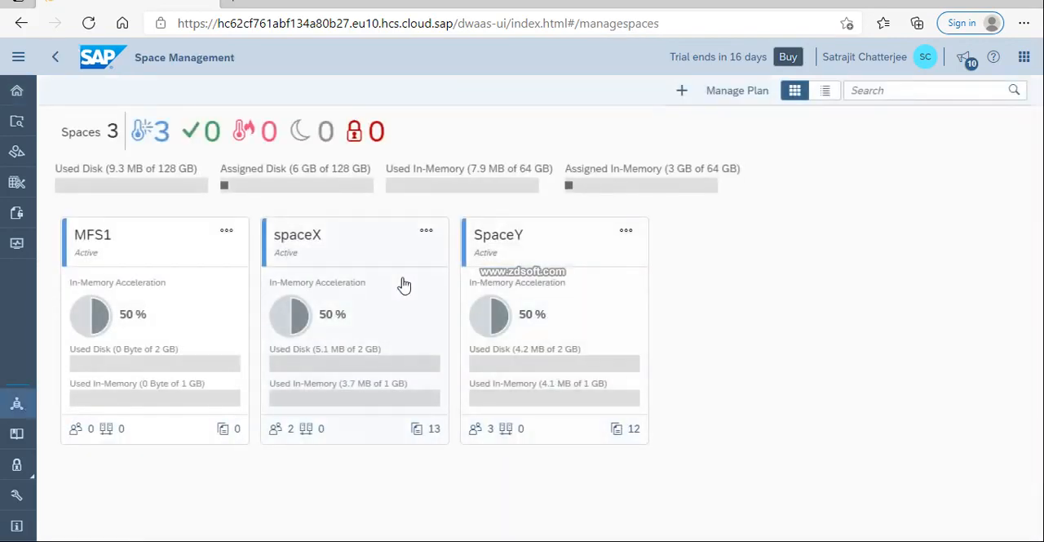
pyautogui.click(424, 235)
pyautogui.click(456, 283)
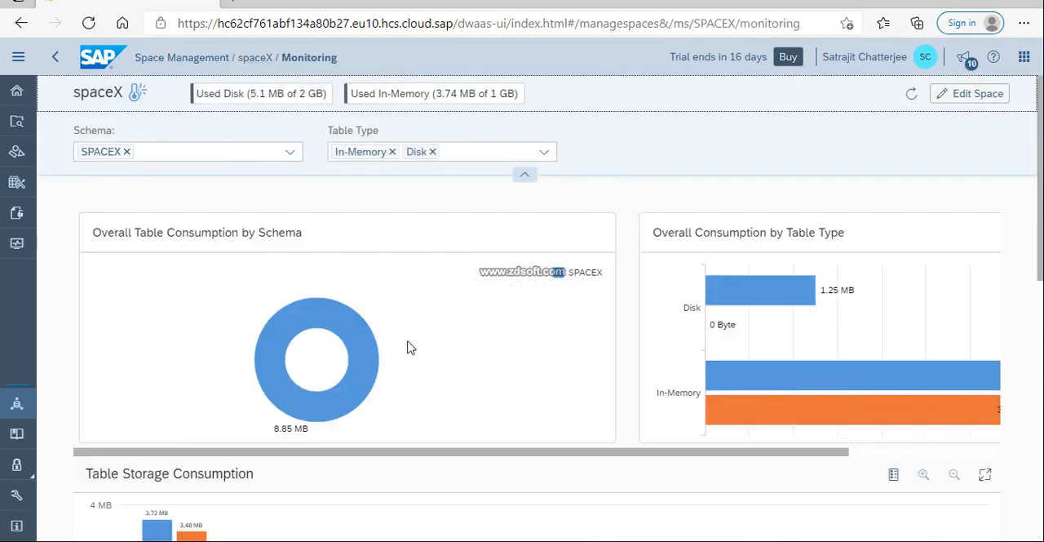
pyautogui.scroll(-5, 411, 349)
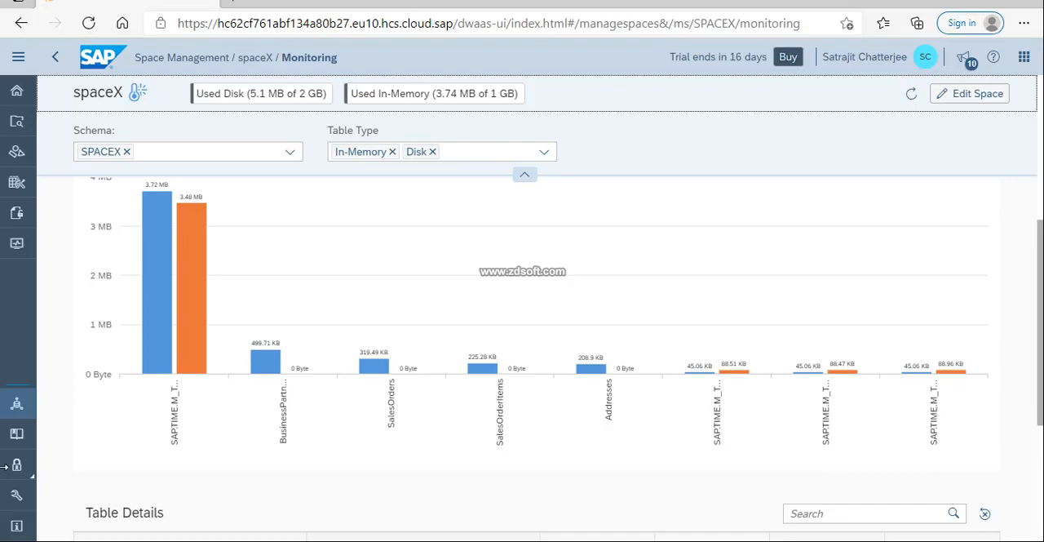
# Return to Space Management, open the SpaceY space and bring up its monitoring view.
pyautogui.click(17, 90)
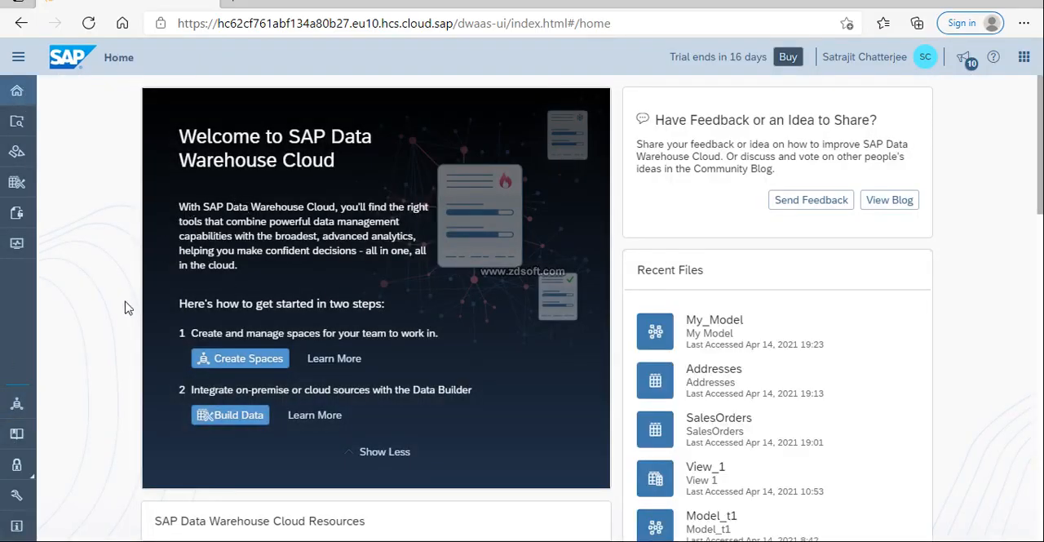
pyautogui.click(17, 402)
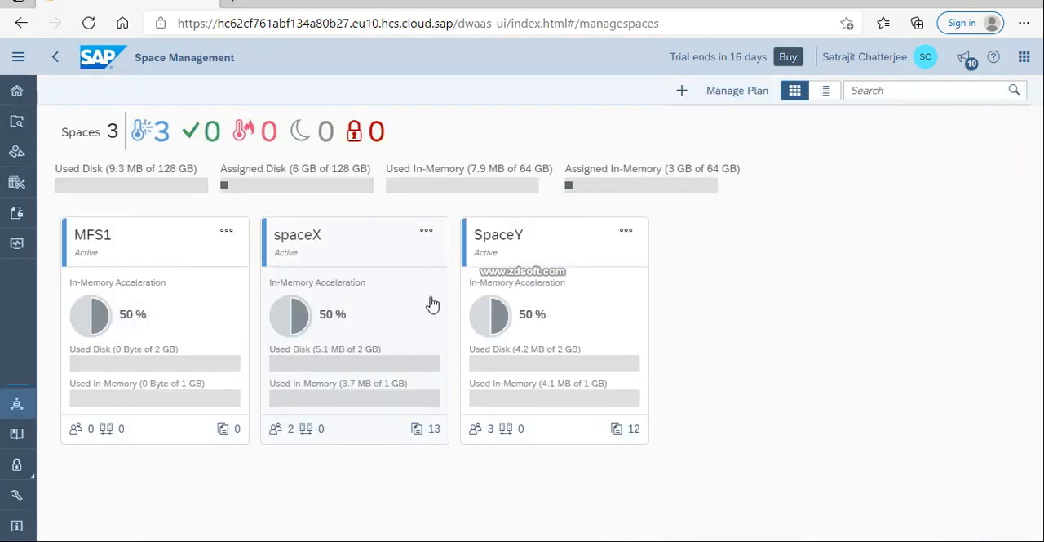
pyautogui.click(466, 292)
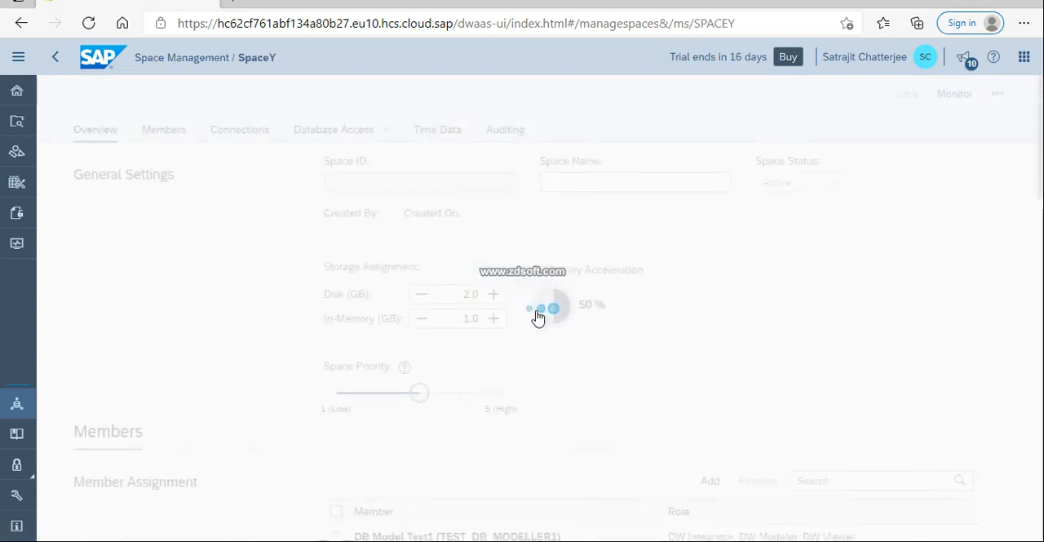
pyautogui.click(15, 399)
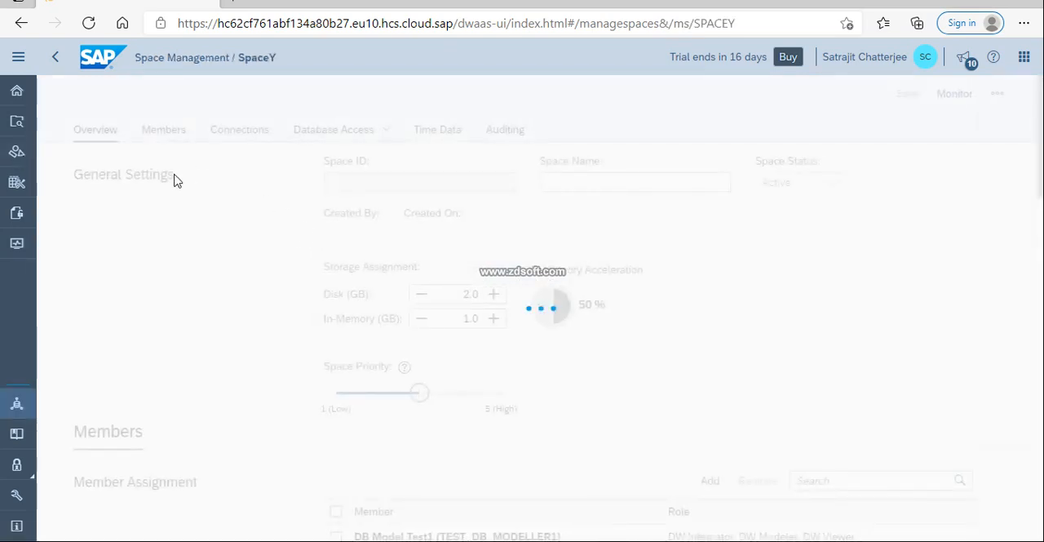
pyautogui.click(20, 28)
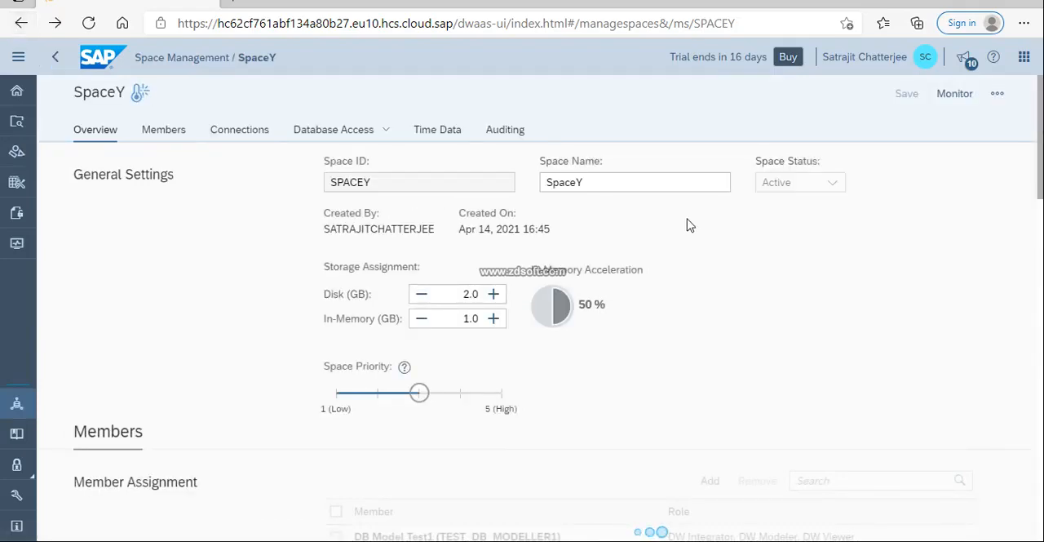
pyautogui.click(952, 96)
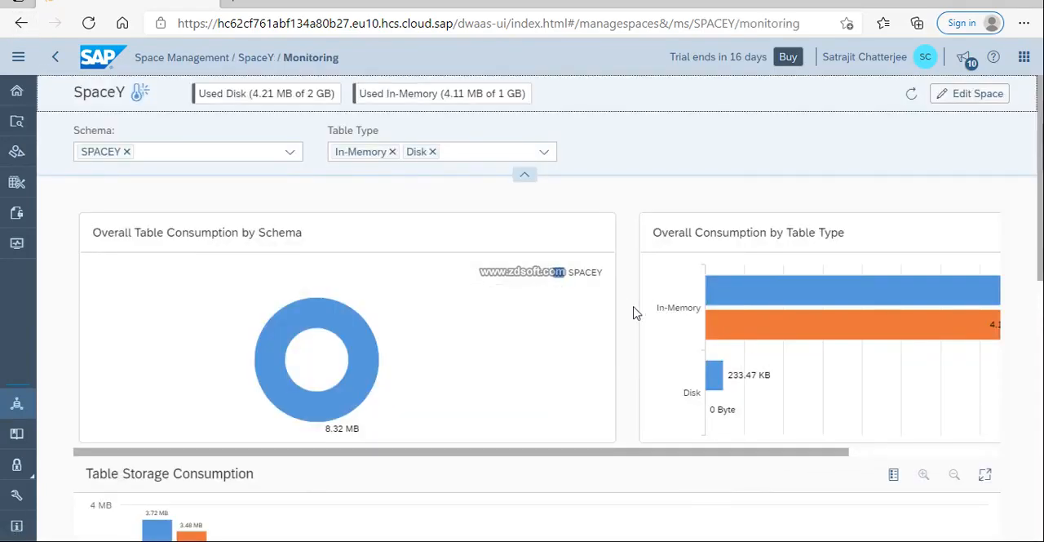
# Inspect the Addresses table's in-memory usage in SpaceY's Table Storage Consumption chart.
pyautogui.scroll(-5, 576, 375)
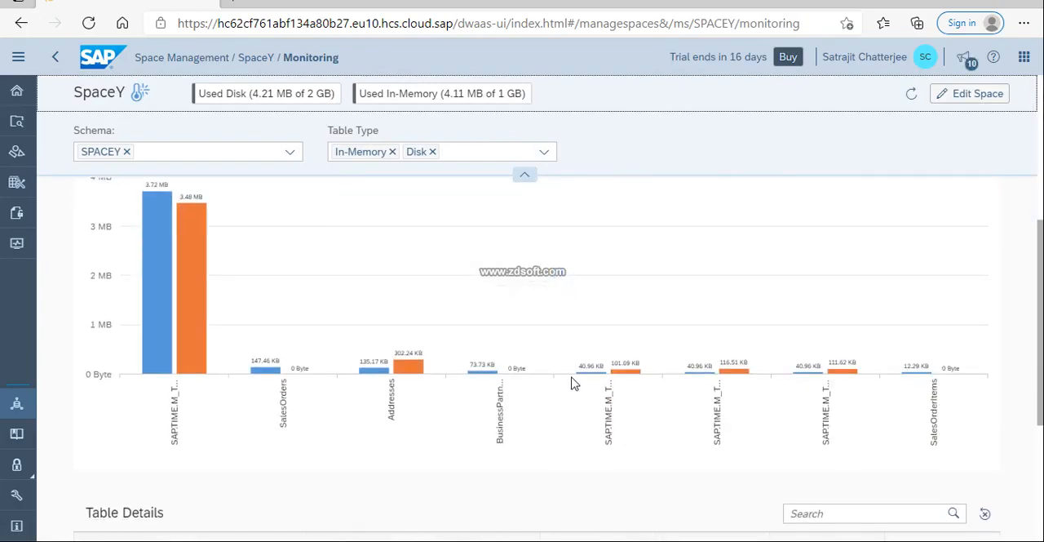
pyautogui.click(410, 373)
pyautogui.moveTo(410, 373)
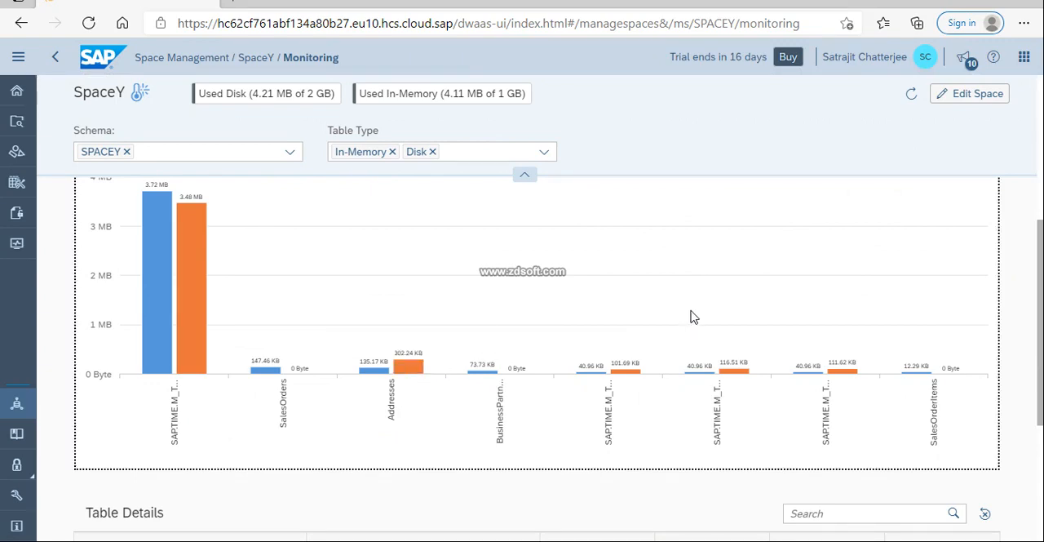
pyautogui.scroll(4, 690, 316)
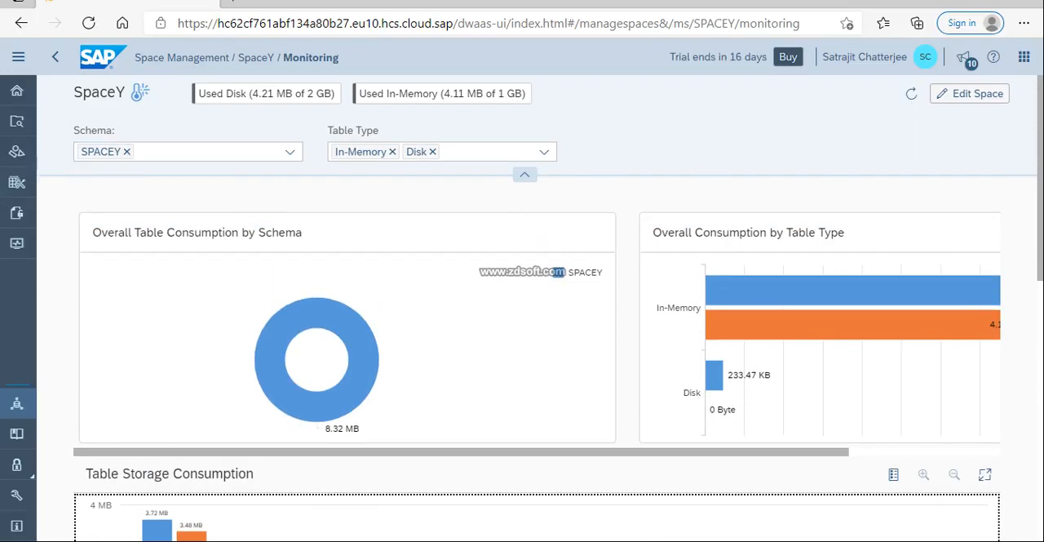
# Open the SpaceY space in the Data Builder.
pyautogui.click(16, 92)
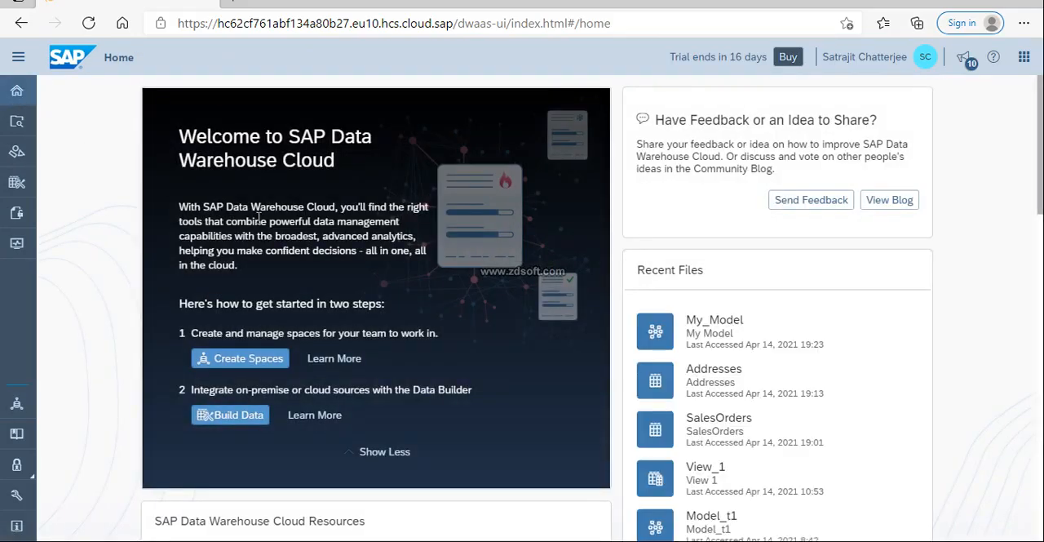
pyautogui.click(22, 184)
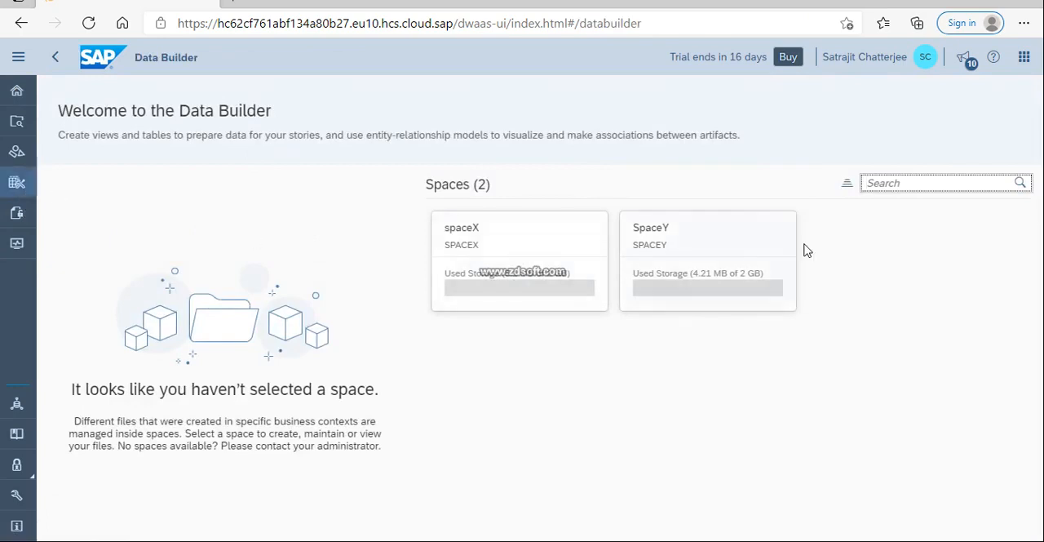
pyautogui.click(593, 237)
pyautogui.click(682, 248)
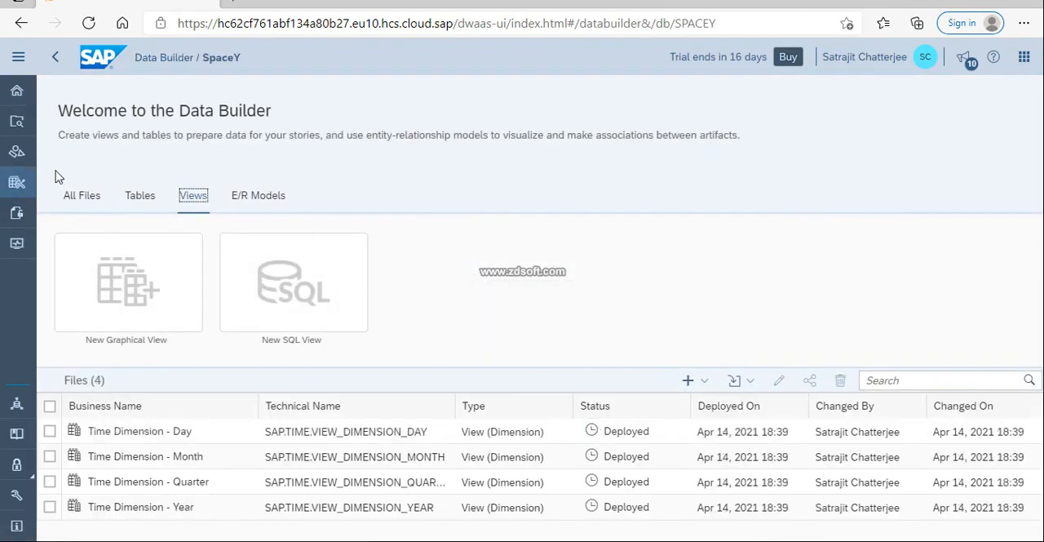
pyautogui.click(16, 91)
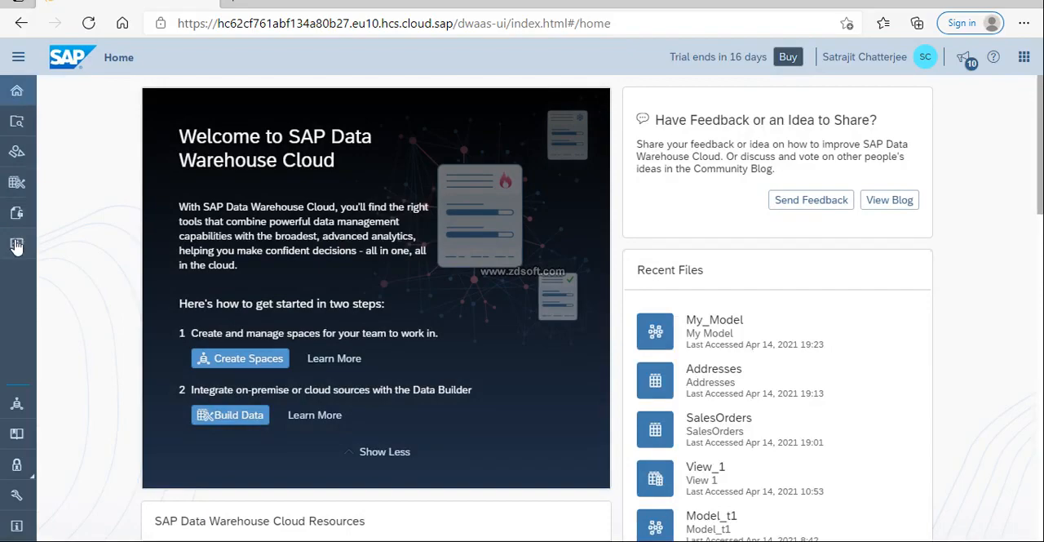
pyautogui.click(16, 244)
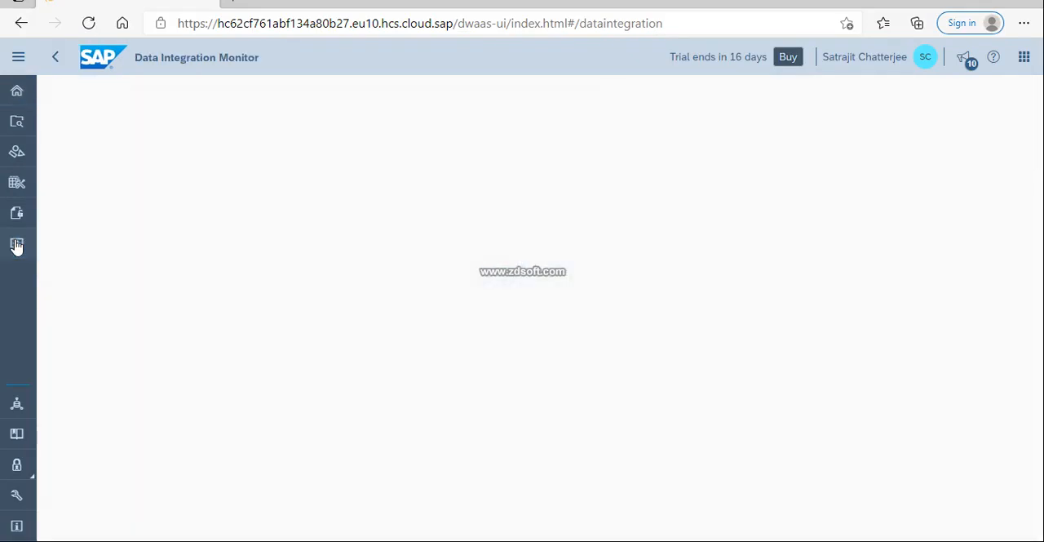
pyautogui.click(17, 185)
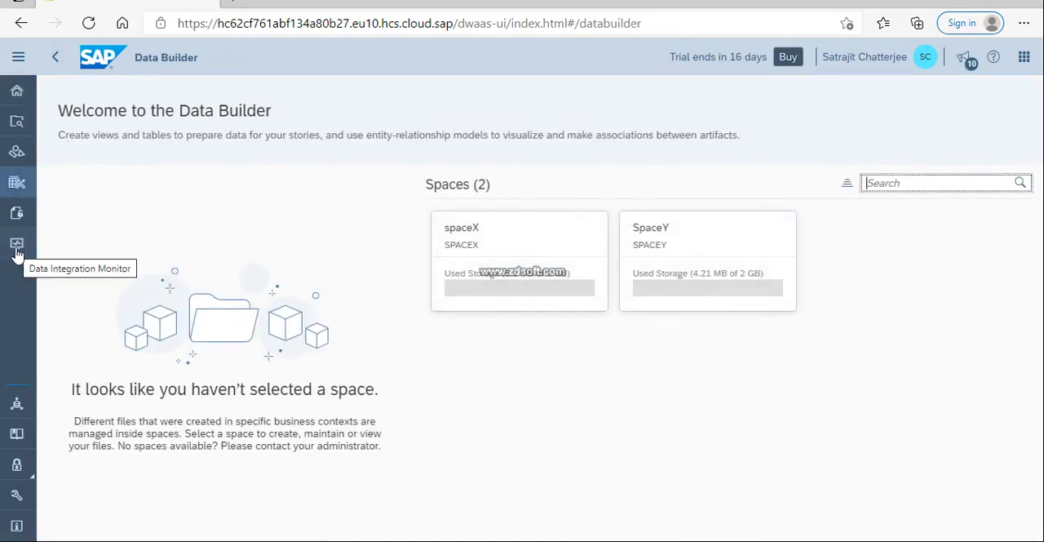
pyautogui.click(669, 274)
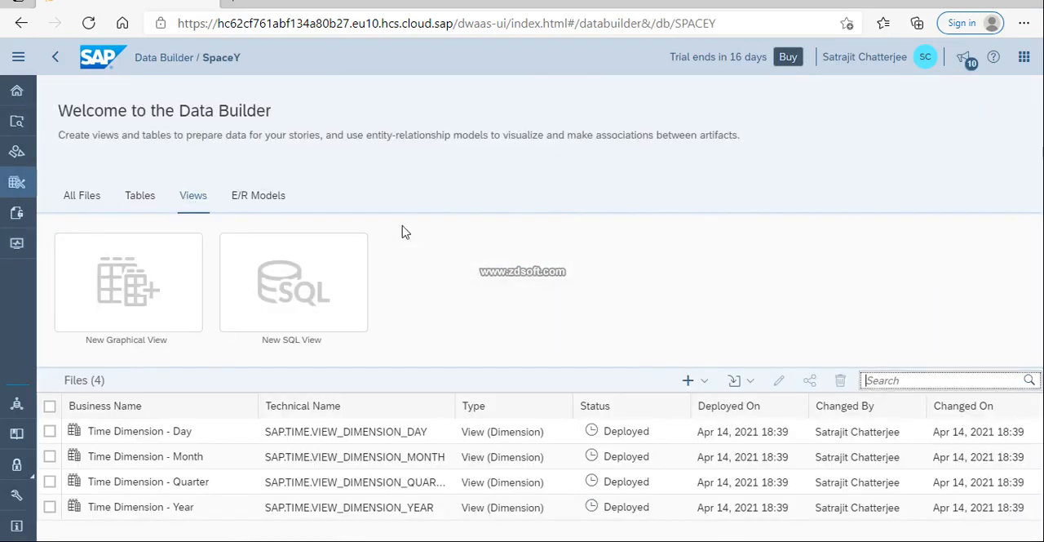
# Create a new graphical view in SpaceY with the SalesOrders table as its source.
pyautogui.click(125, 289)
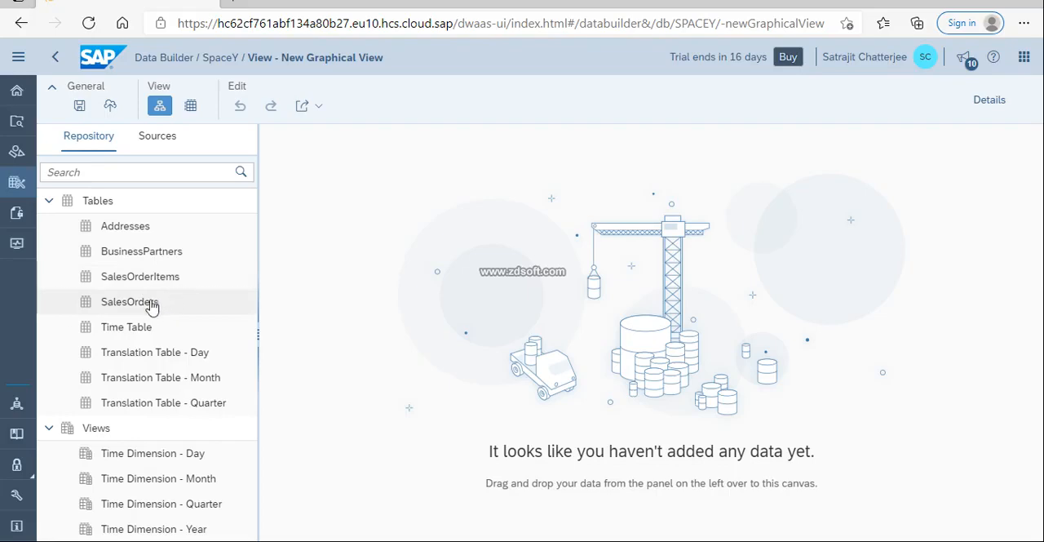
pyautogui.moveTo(149, 306); pyautogui.dragTo(532, 279)
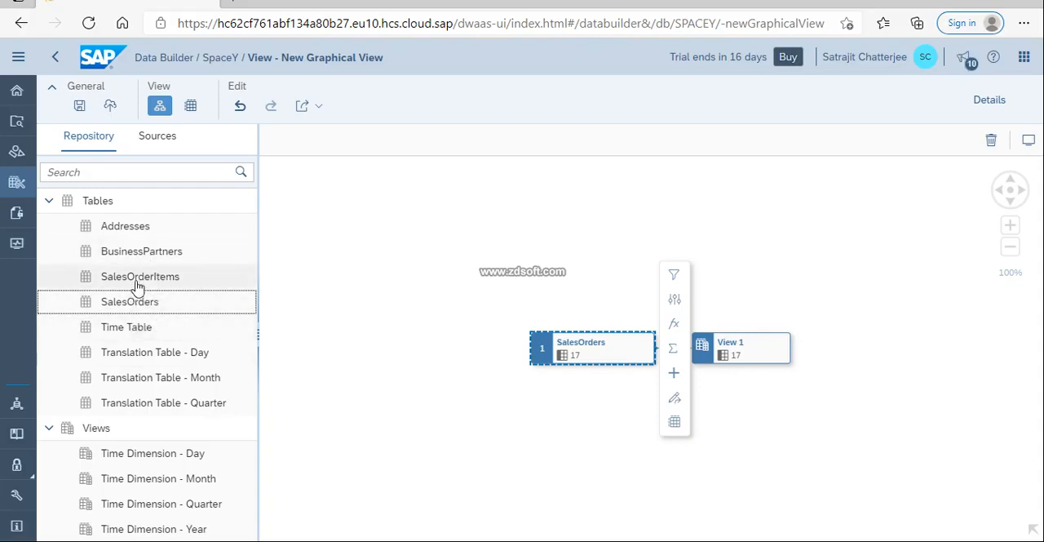
pyautogui.moveTo(207, 276); pyautogui.dragTo(564, 346)
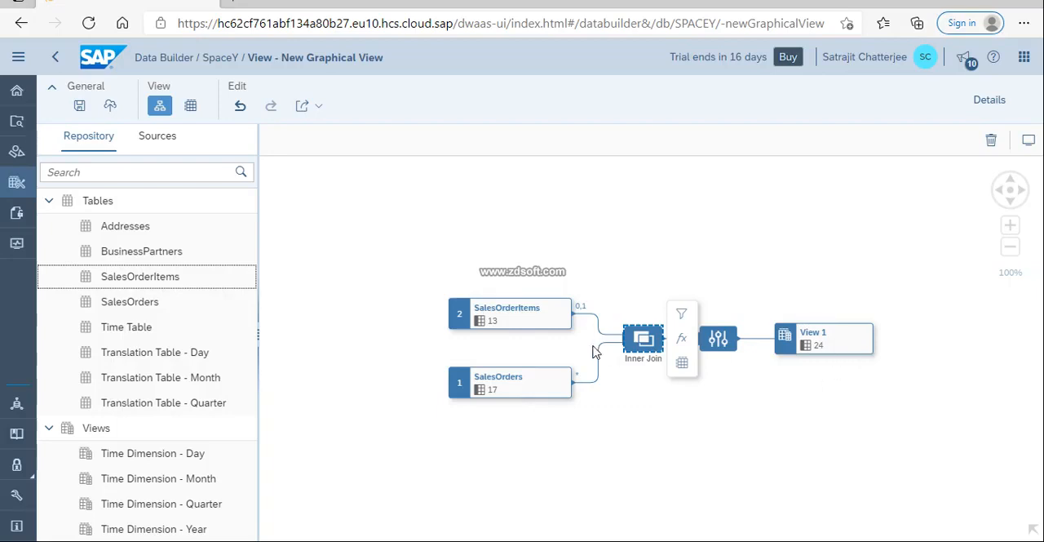
pyautogui.click(547, 317)
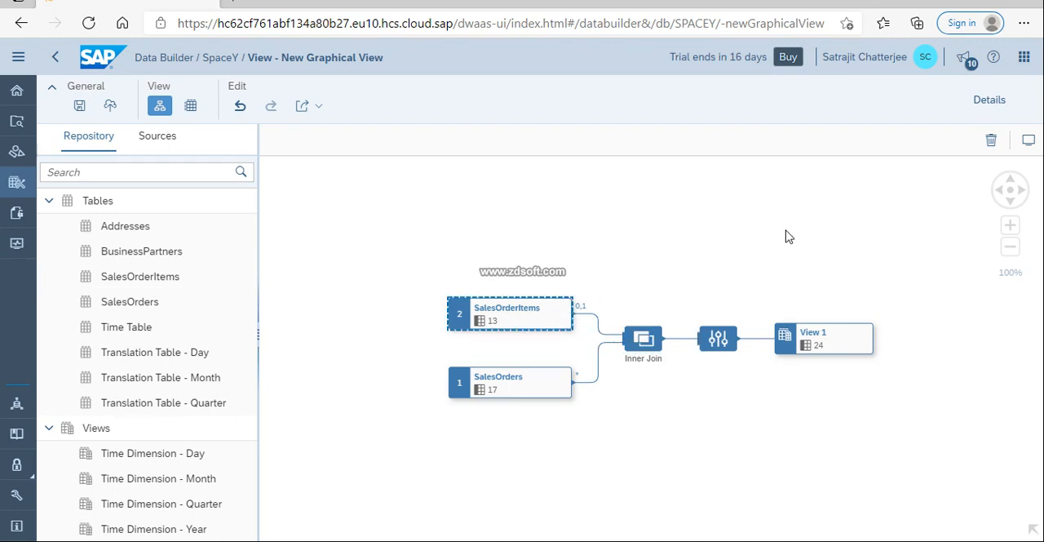
pyautogui.click(992, 139)
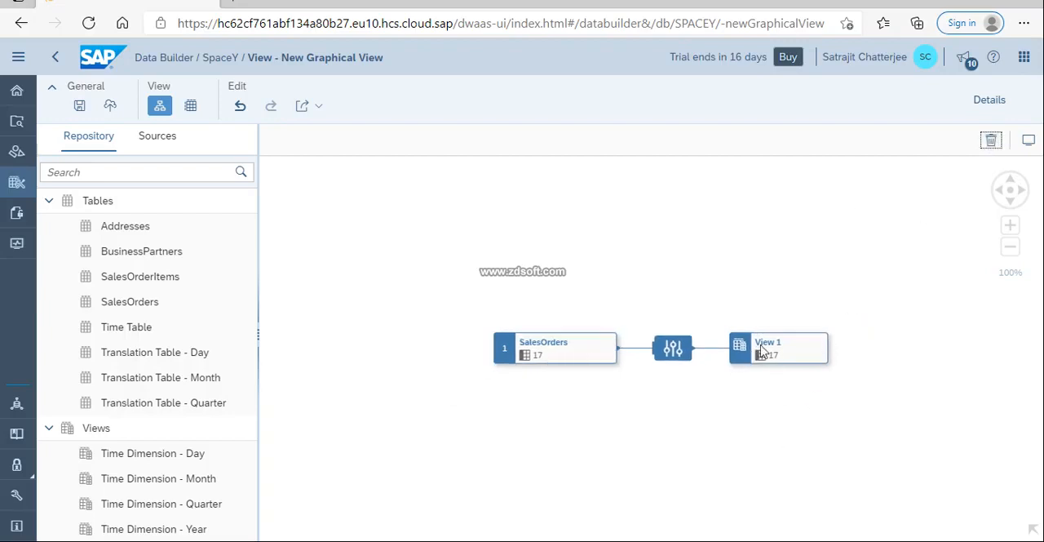
# Save the graphical view with the business name My View.
pyautogui.click(82, 106)
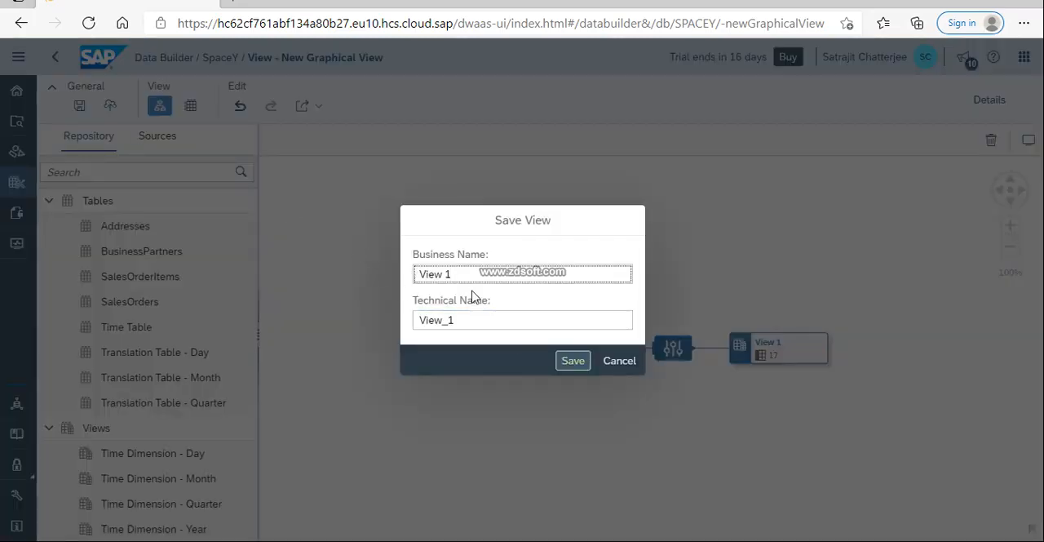
pyautogui.press('BackSpace')
pyautogui.press('BackSpace')
pyautogui.press('BackSpace')
pyautogui.press('BackSpace')
pyautogui.press('BackSpace')
pyautogui.write('My View')
pyautogui.press('Return')
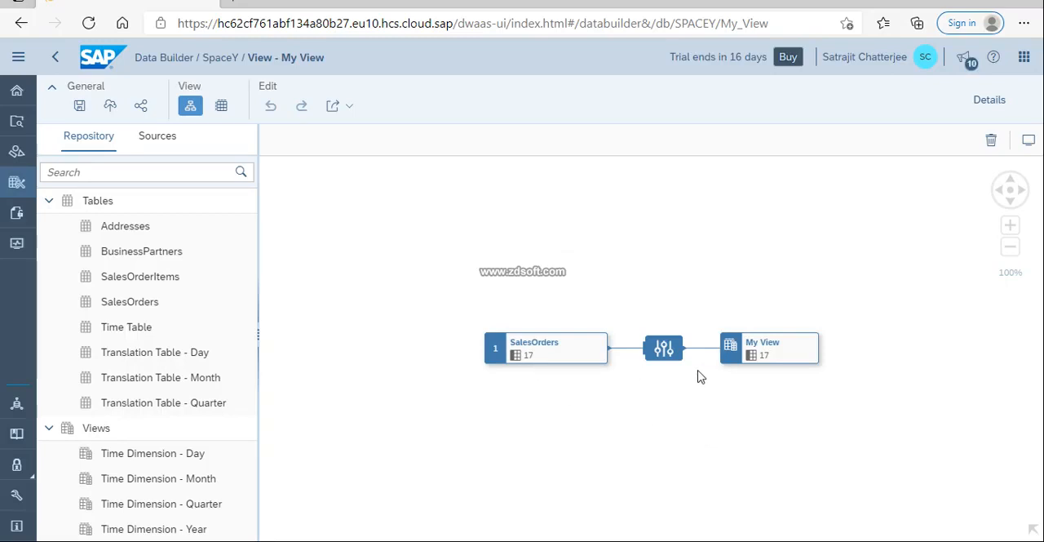
# Examine the general properties and column list of the SalesOrders source table in My View.
pyautogui.click(786, 357)
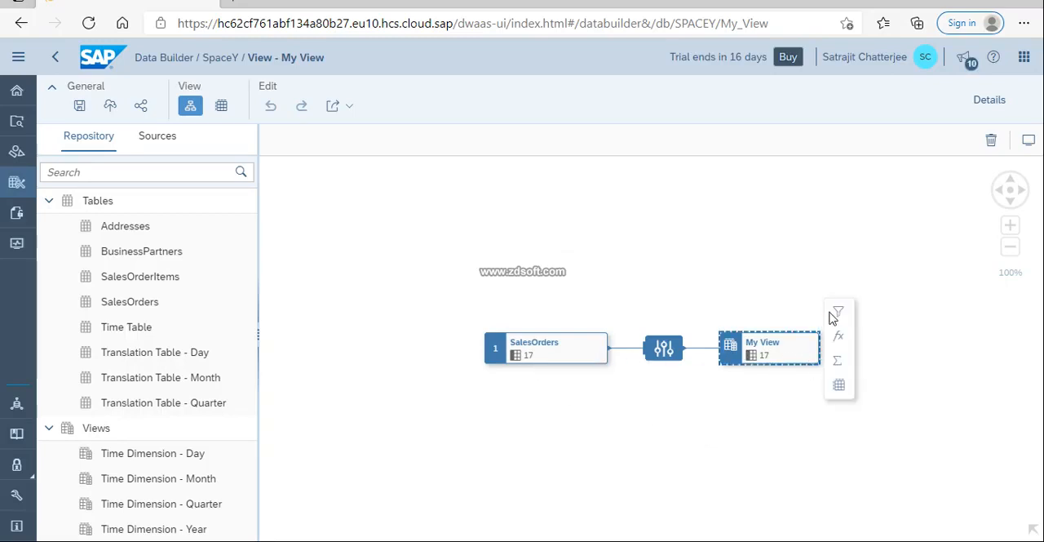
pyautogui.click(603, 353)
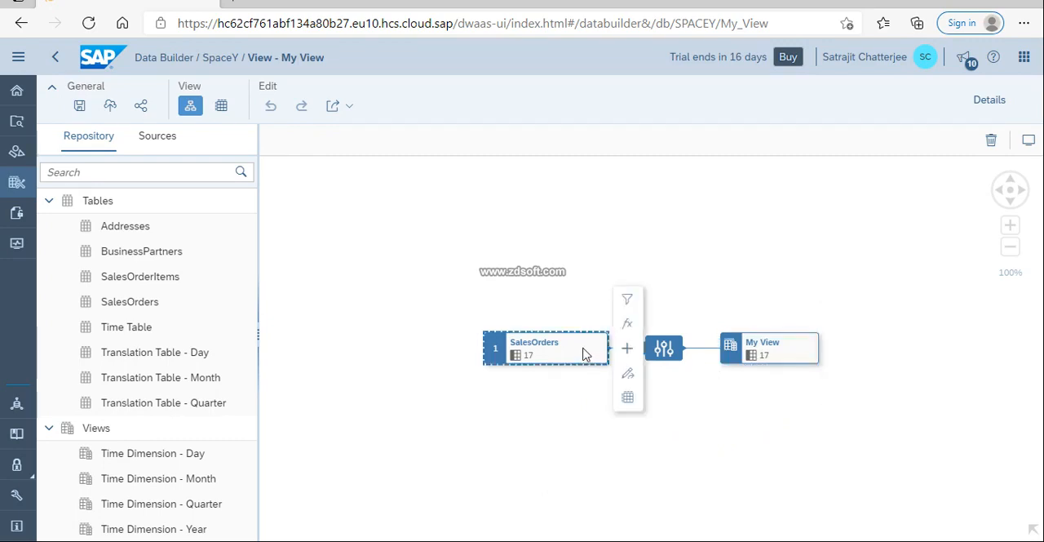
pyautogui.click(989, 103)
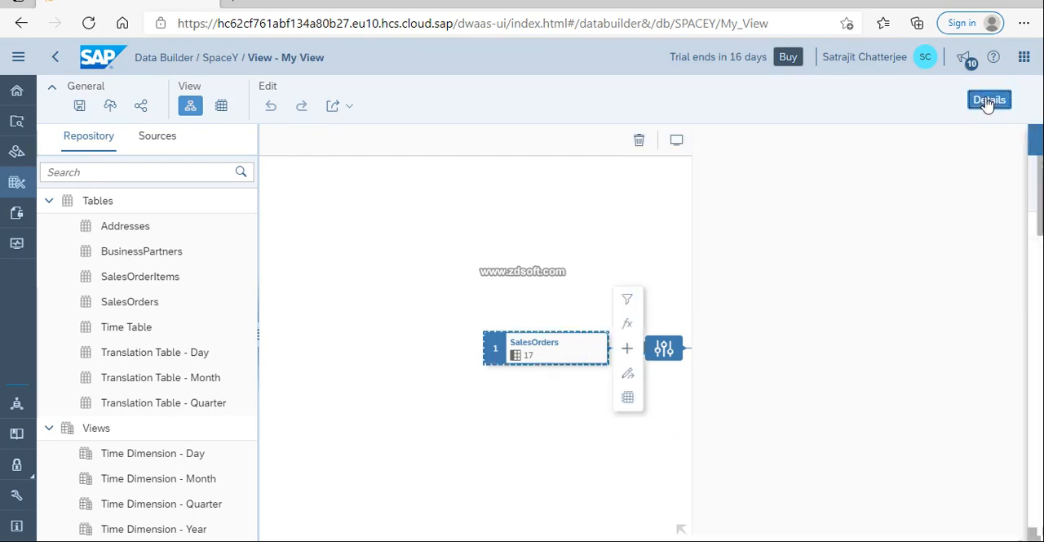
pyautogui.scroll(-5, 906, 326)
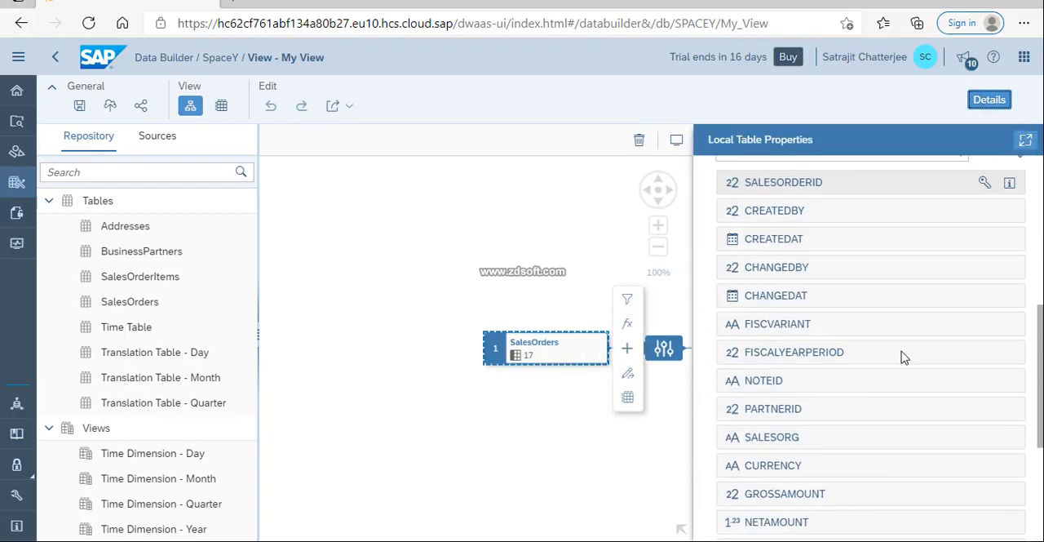
pyautogui.scroll(4, 904, 357)
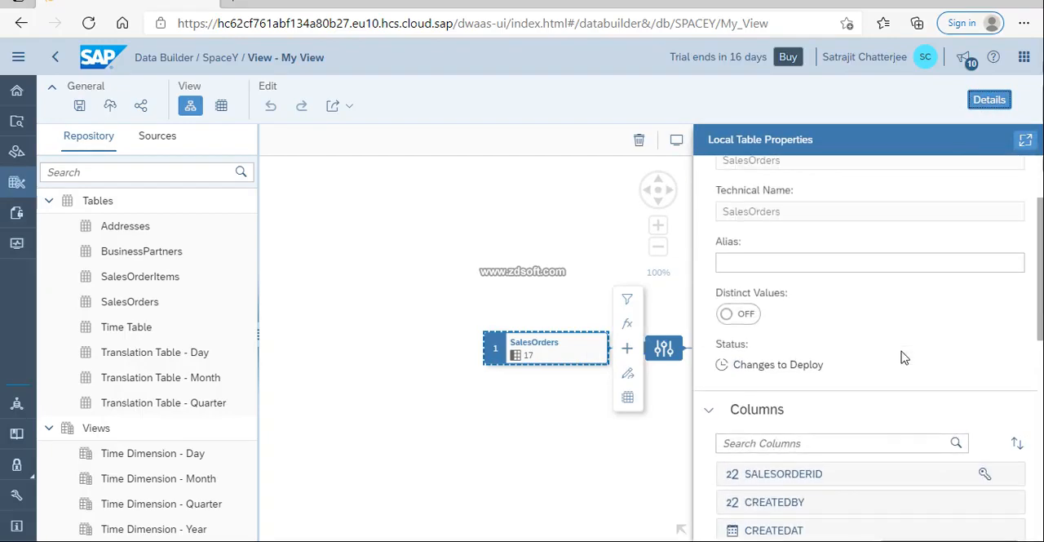
pyautogui.scroll(-2, 904, 357)
pyautogui.scroll(4, 816, 320)
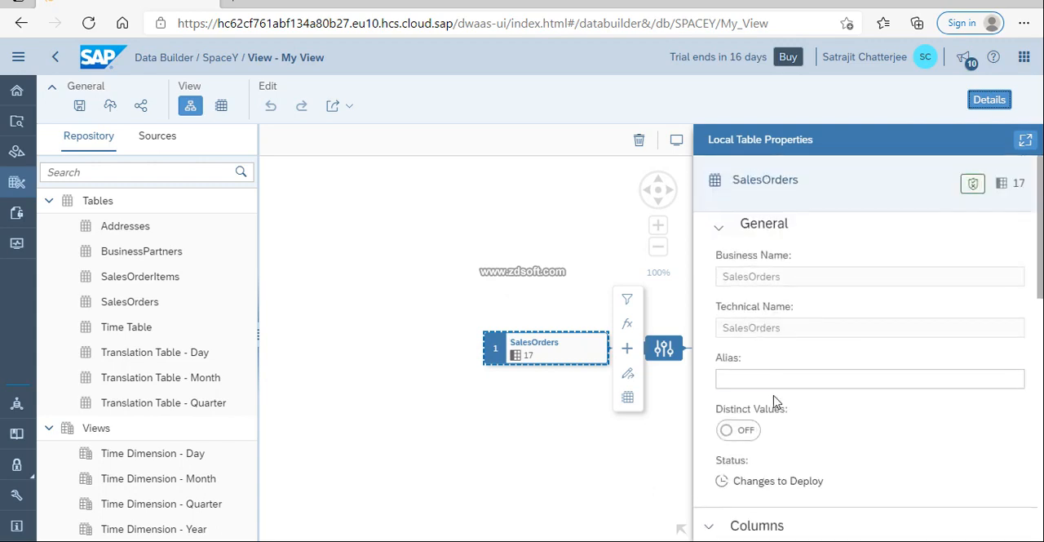
pyautogui.scroll(-1, 775, 401)
pyautogui.scroll(-2, 777, 382)
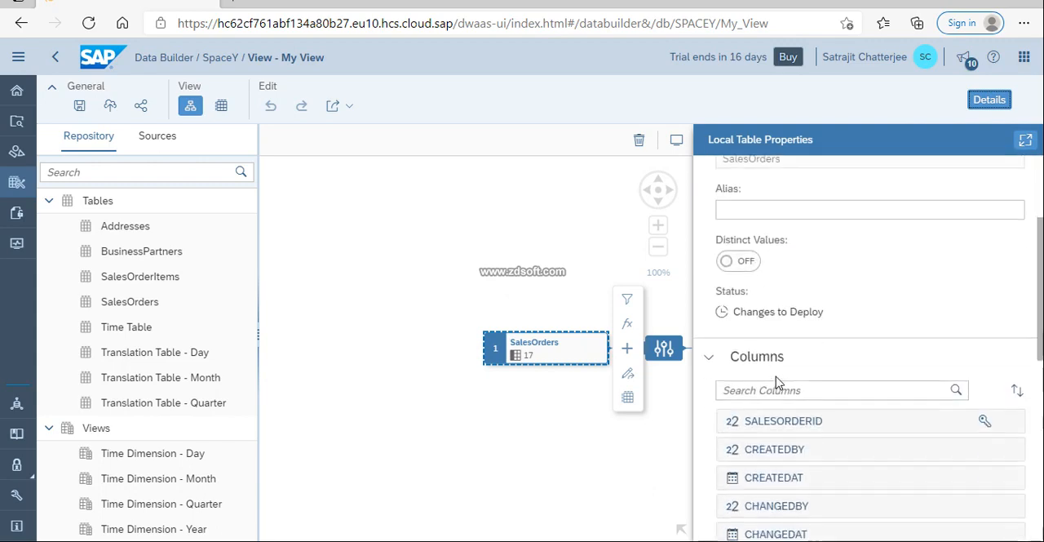
pyautogui.scroll(-2, 783, 404)
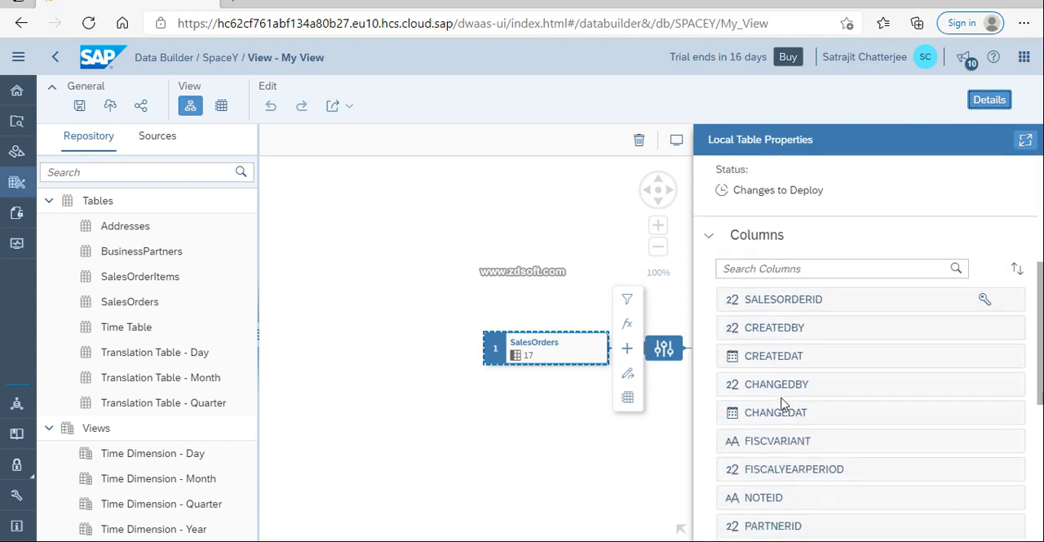
pyautogui.click(854, 364)
pyautogui.rightClick(854, 364)
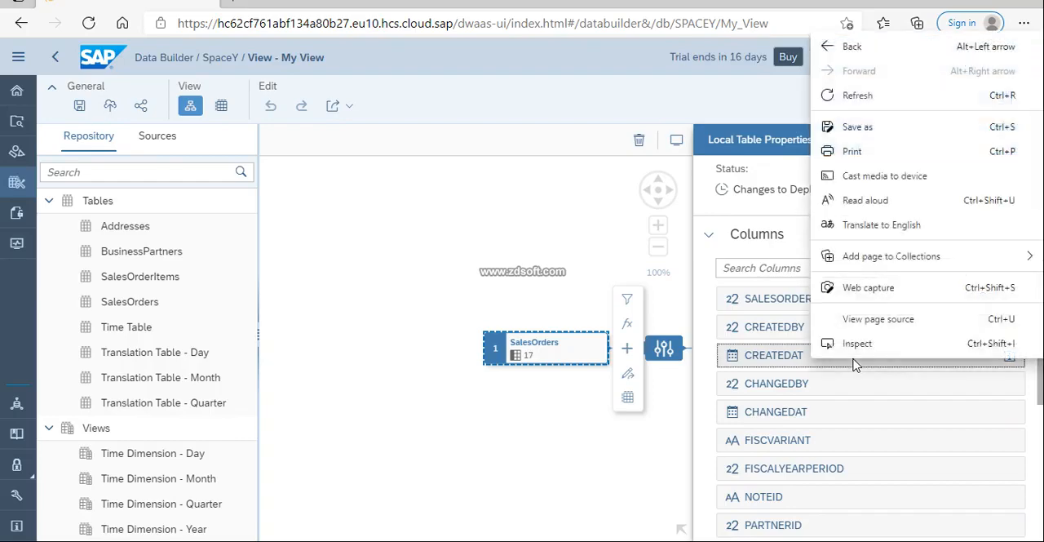
pyautogui.press('Escape')
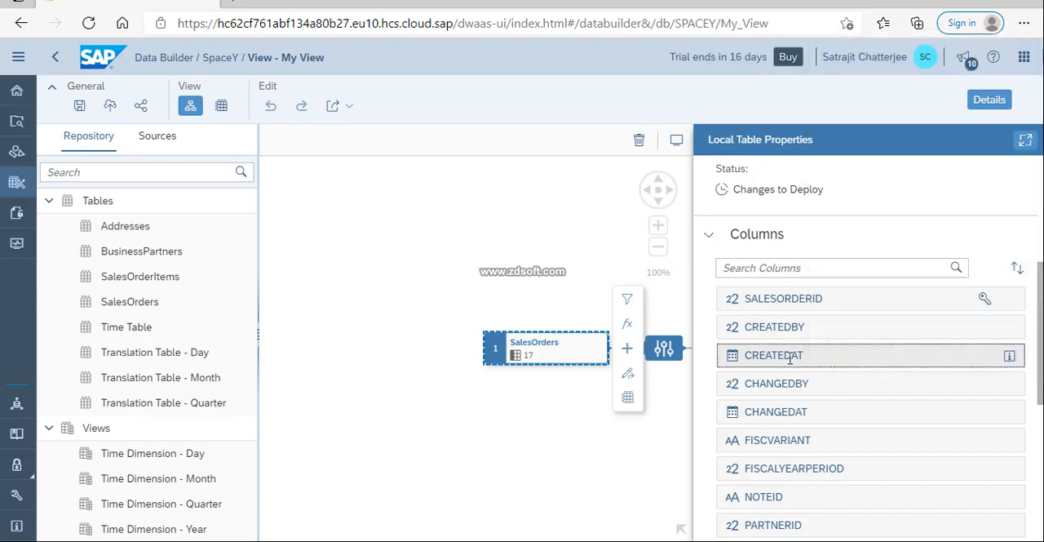
pyautogui.scroll(-1, 876, 383)
pyautogui.click(618, 466)
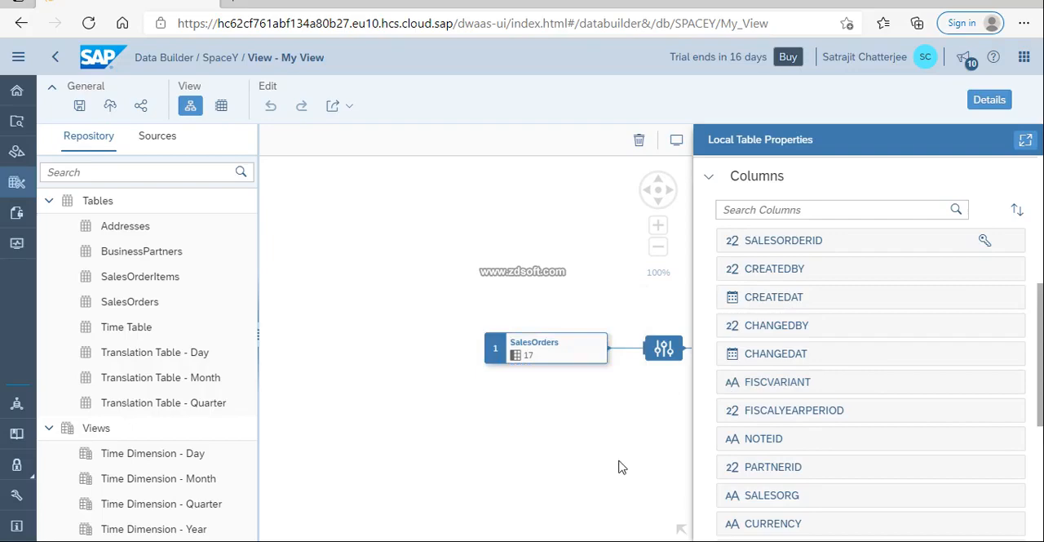
pyautogui.click(662, 349)
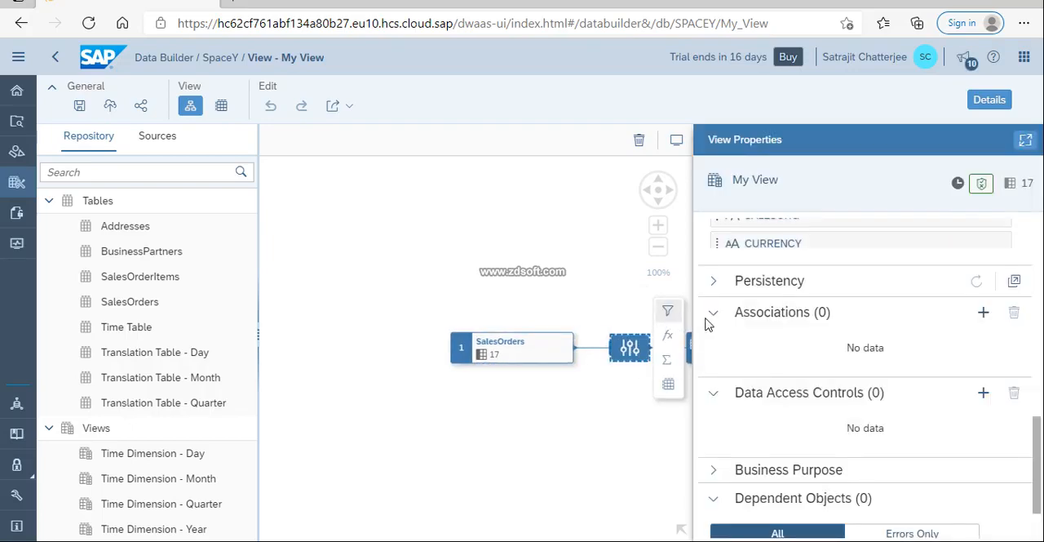
pyautogui.scroll(-1, 913, 419)
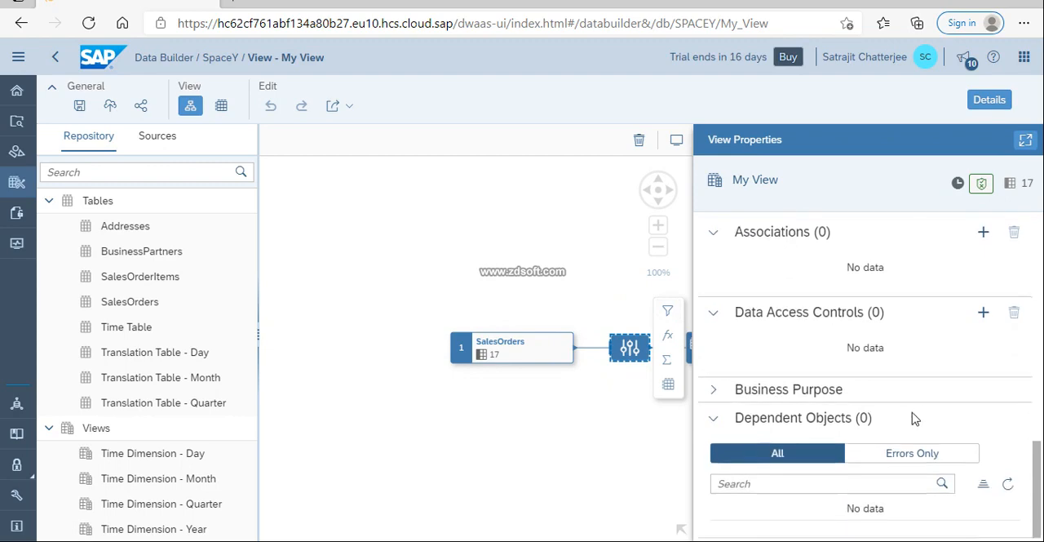
pyautogui.click(668, 312)
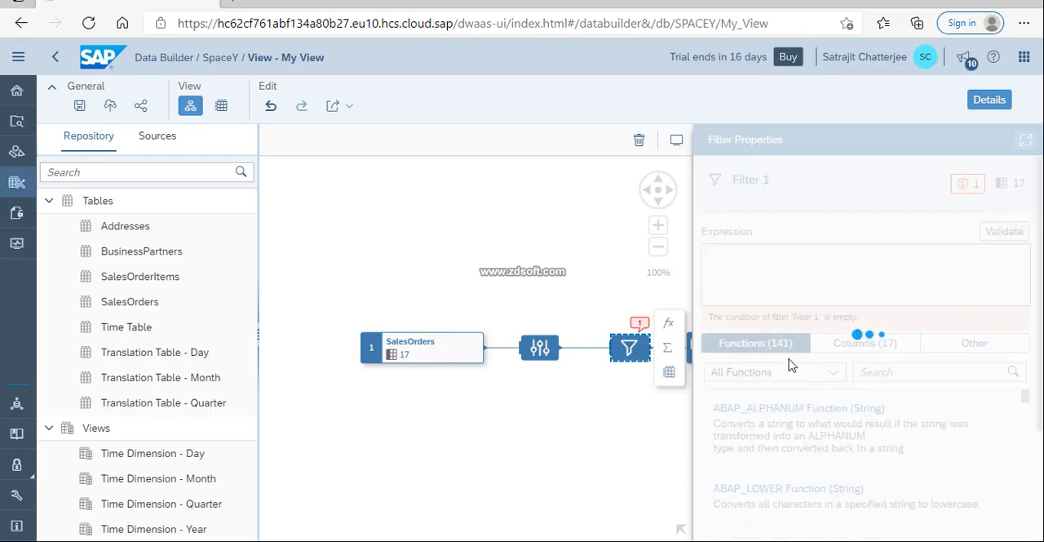
pyautogui.click(878, 349)
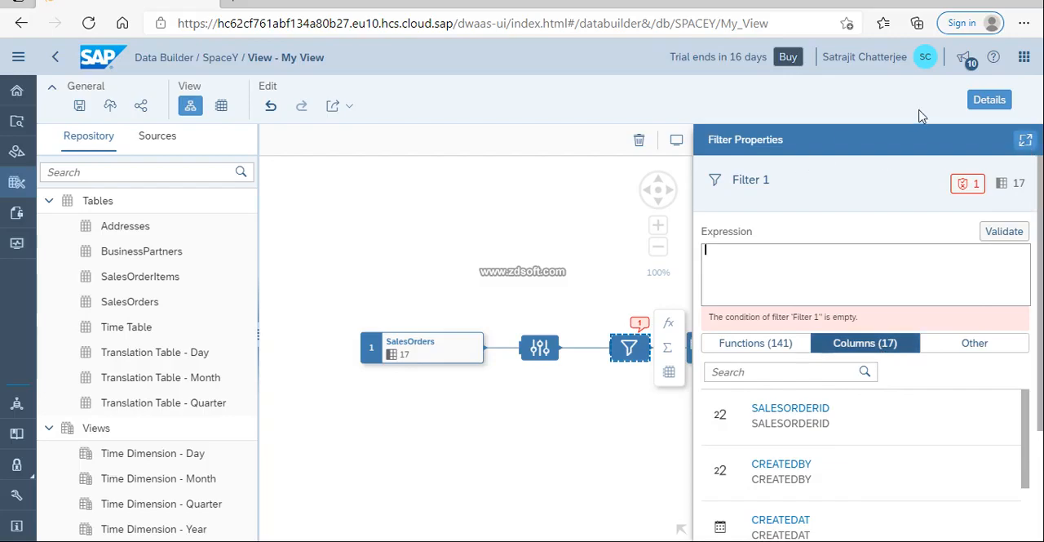
pyautogui.click(990, 99)
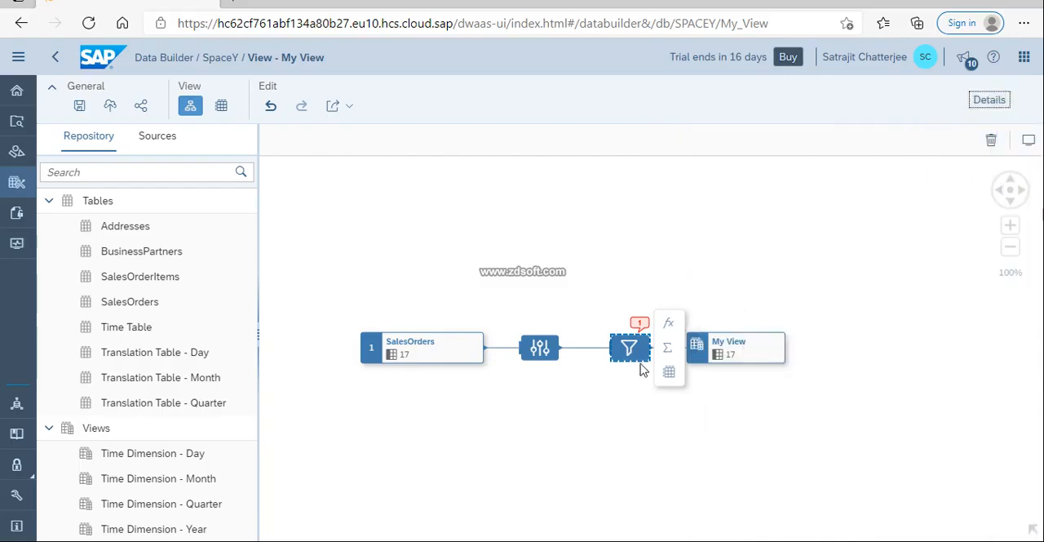
pyautogui.click(991, 139)
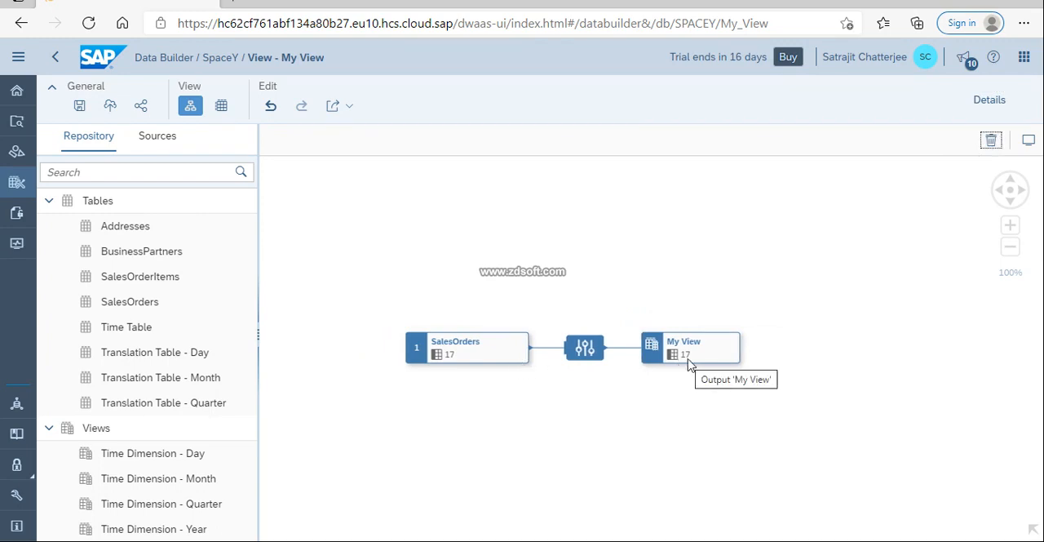
# Add SalesOrderItems to My View as an inner join with SalesOrders and open the join's properties.
pyautogui.click(167, 278)
pyautogui.moveTo(403, 297); pyautogui.dragTo(559, 331)
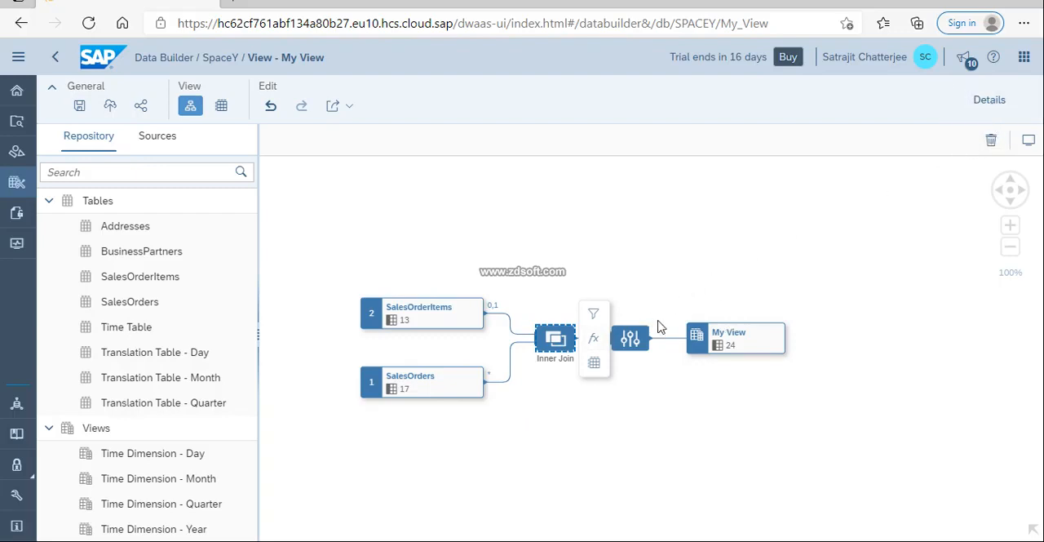
pyautogui.click(723, 341)
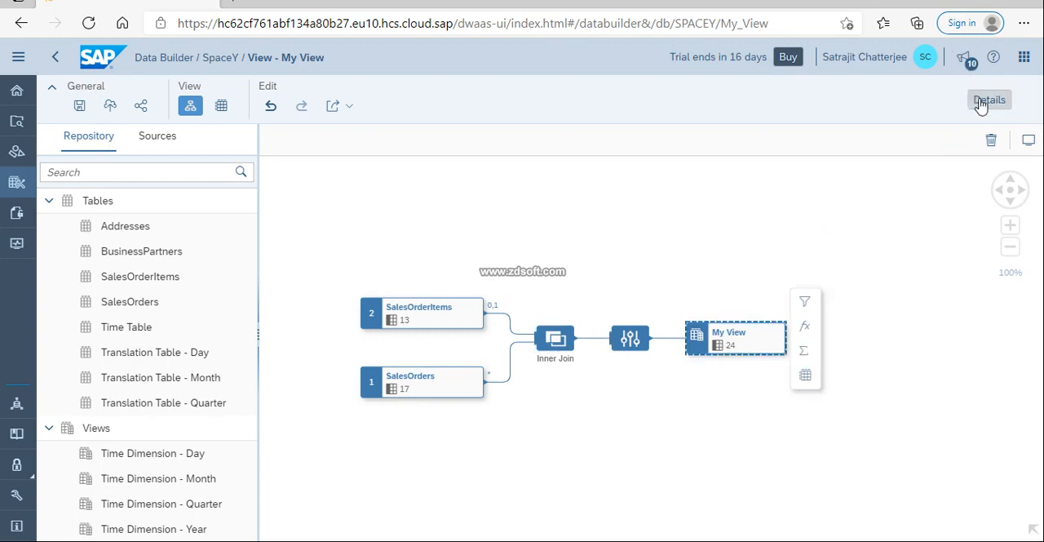
pyautogui.click(555, 341)
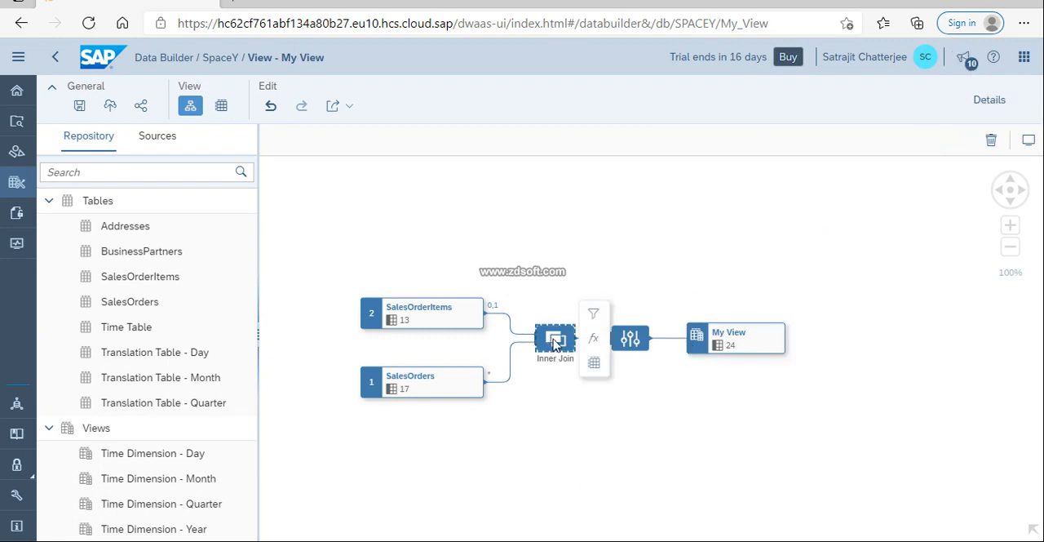
pyautogui.click(988, 101)
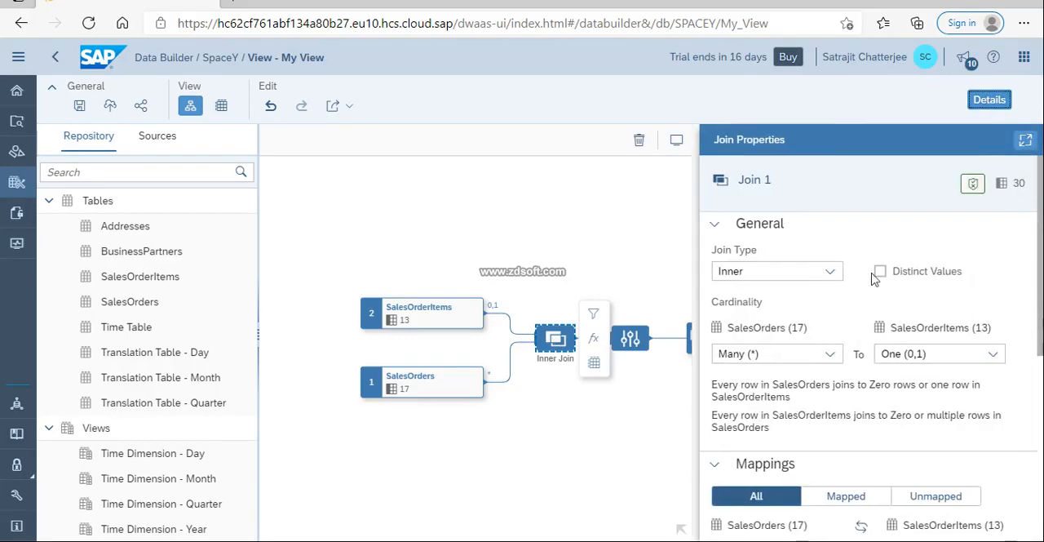
# Set the join type between SalesOrders and SalesOrderItems to Left.
pyautogui.click(828, 272)
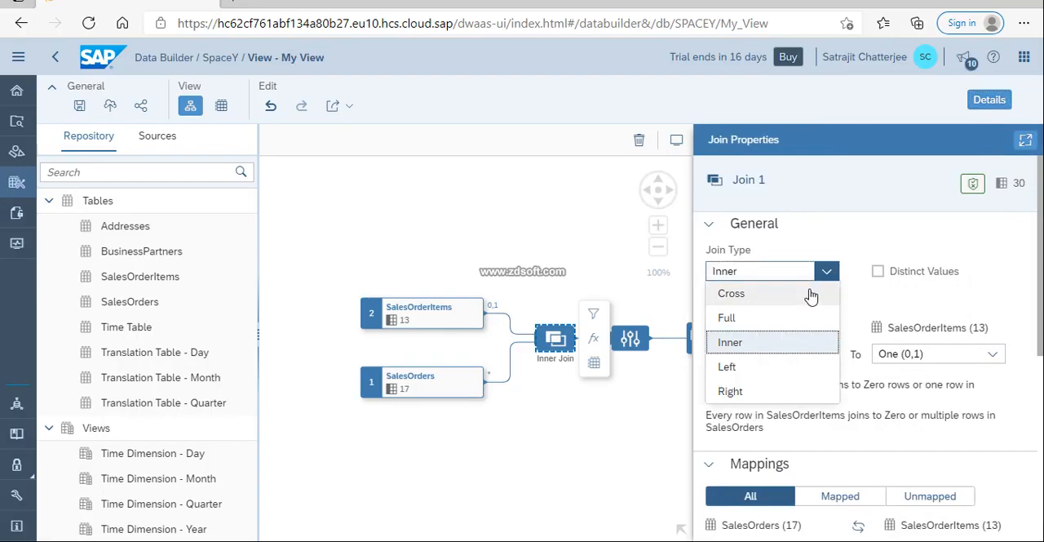
pyautogui.click(764, 369)
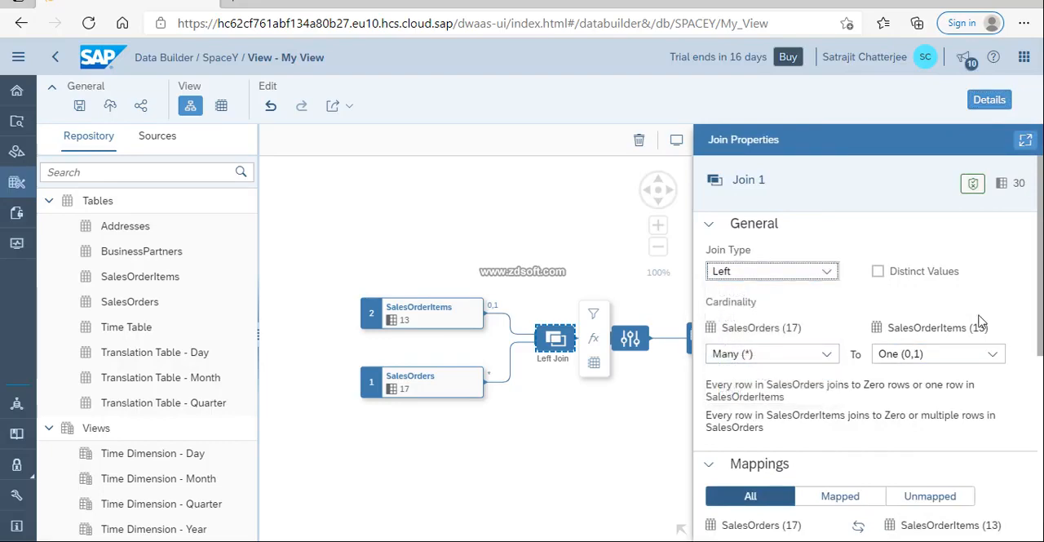
pyautogui.click(828, 278)
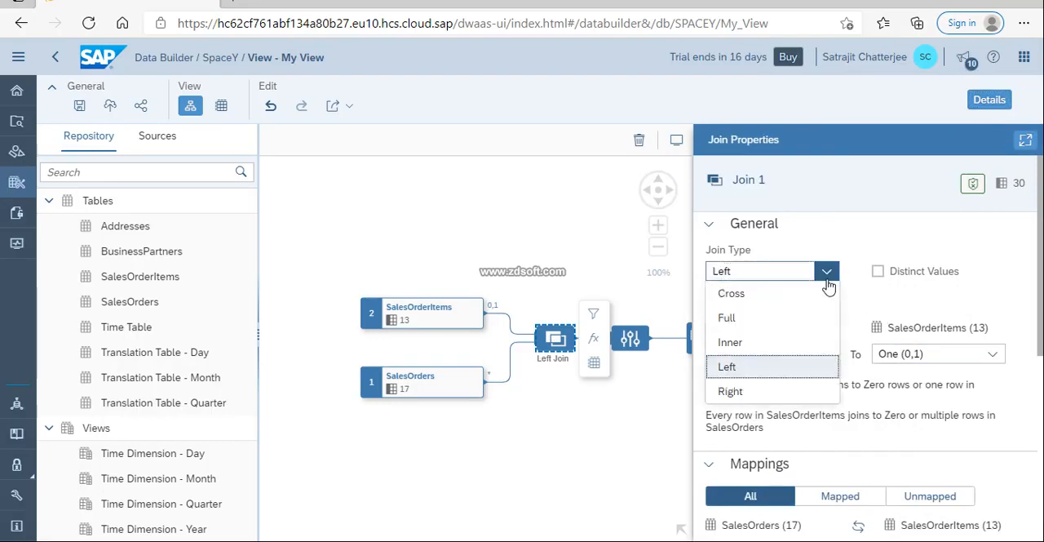
pyautogui.click(992, 258)
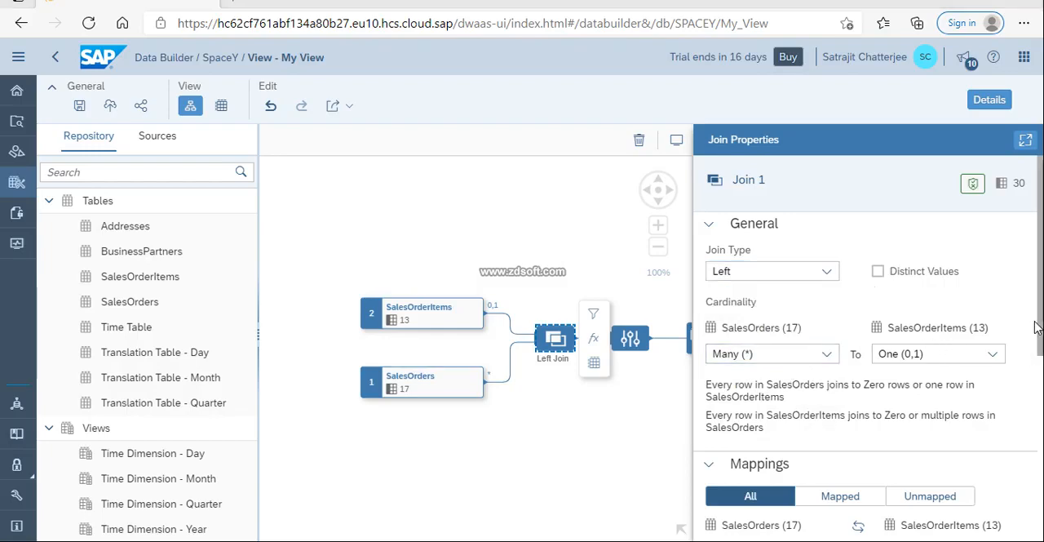
# Examine the mapped and unmapped columns in the join between SalesOrders and SalesOrderItems.
pyautogui.moveTo(1033, 334); pyautogui.dragTo(1029, 424)
pyautogui.scroll(-3, 1030, 424)
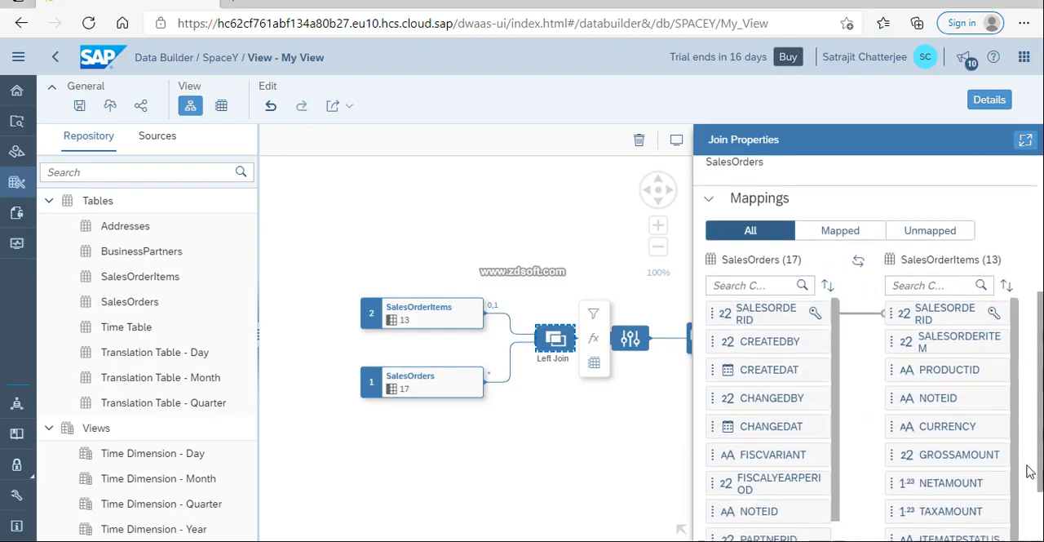
pyautogui.click(870, 217)
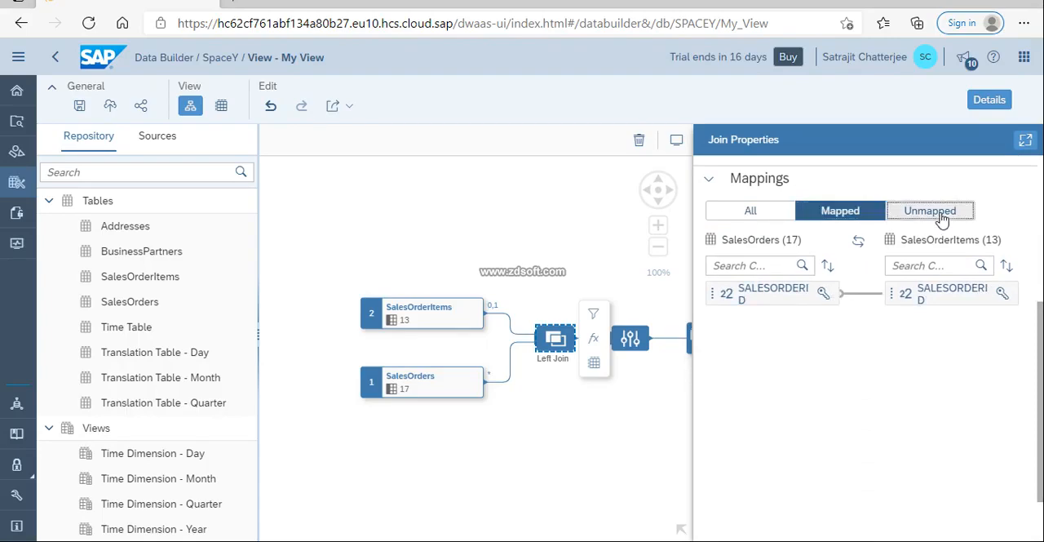
pyautogui.click(894, 216)
pyautogui.click(849, 219)
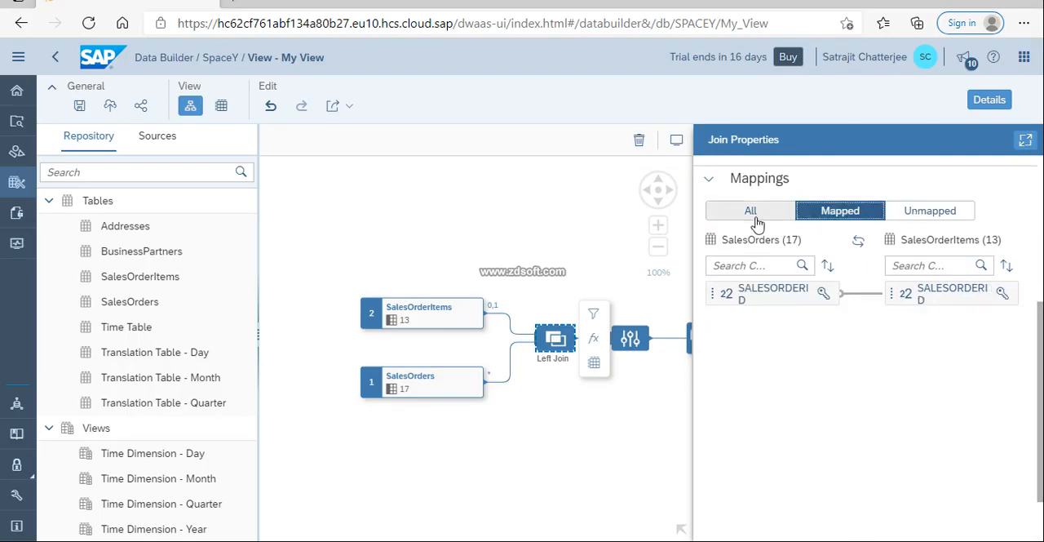
pyautogui.click(724, 216)
# Close the join's properties, save My View and deploy it.
pyautogui.click(553, 220)
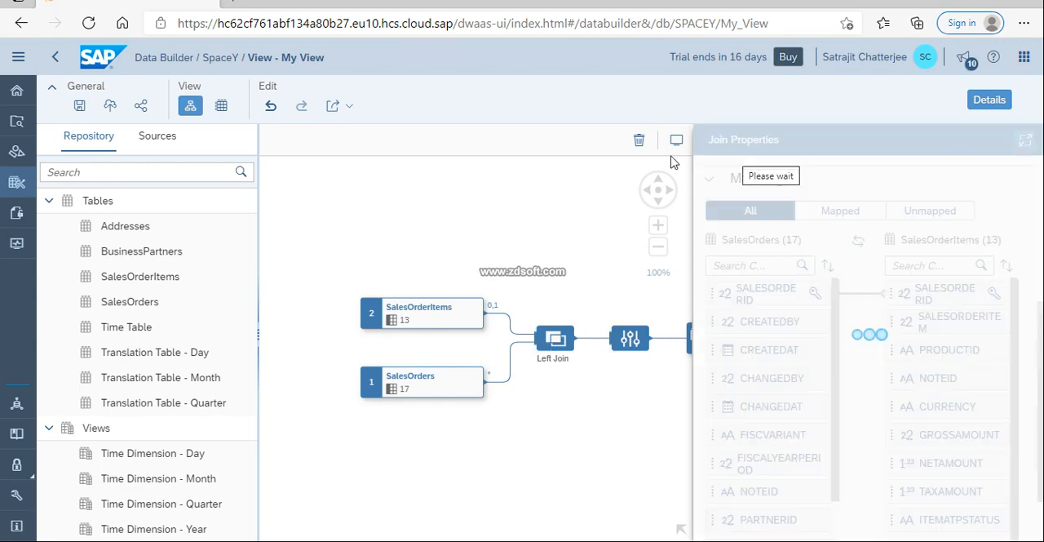
pyautogui.click(996, 107)
pyautogui.click(990, 101)
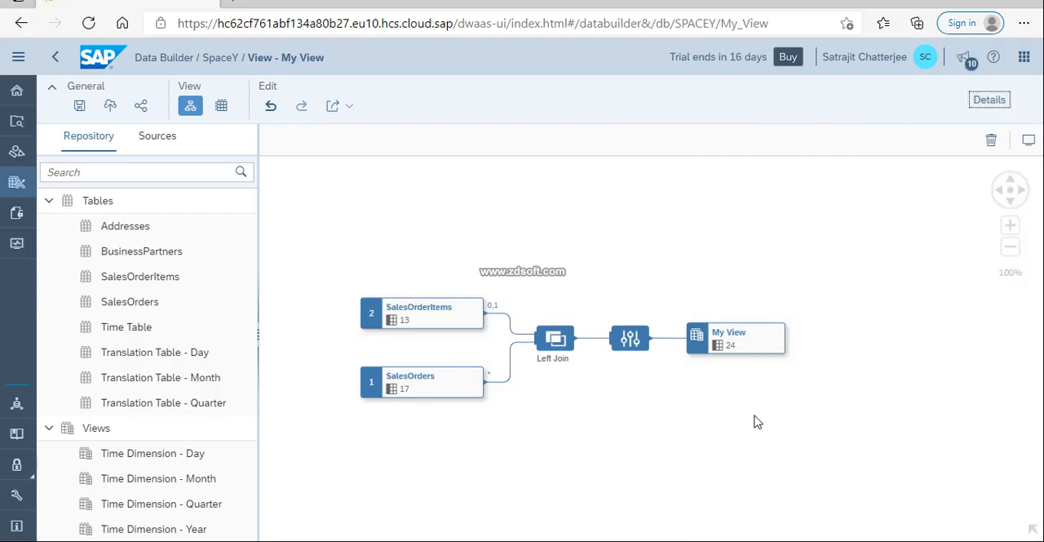
pyautogui.click(90, 110)
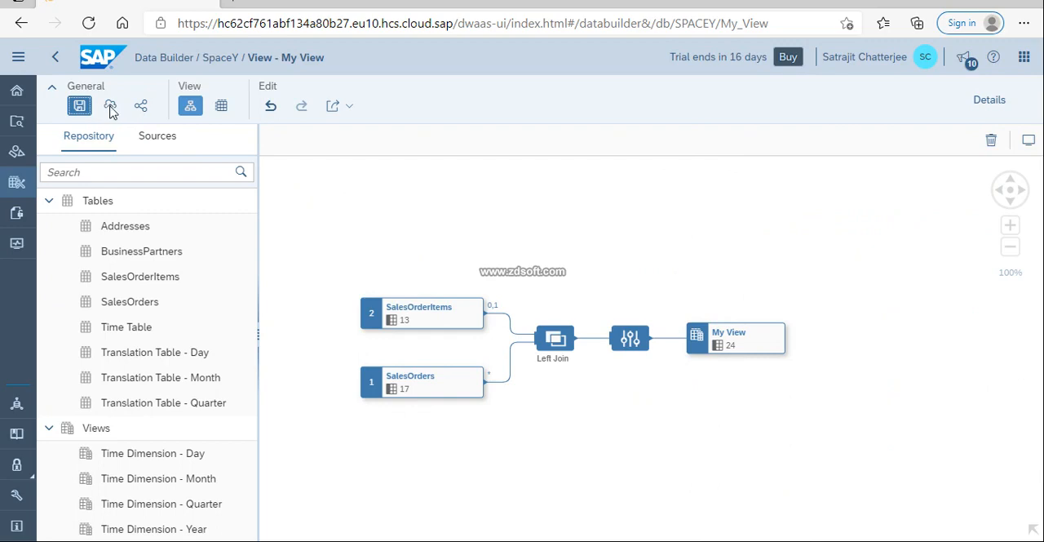
pyautogui.click(110, 108)
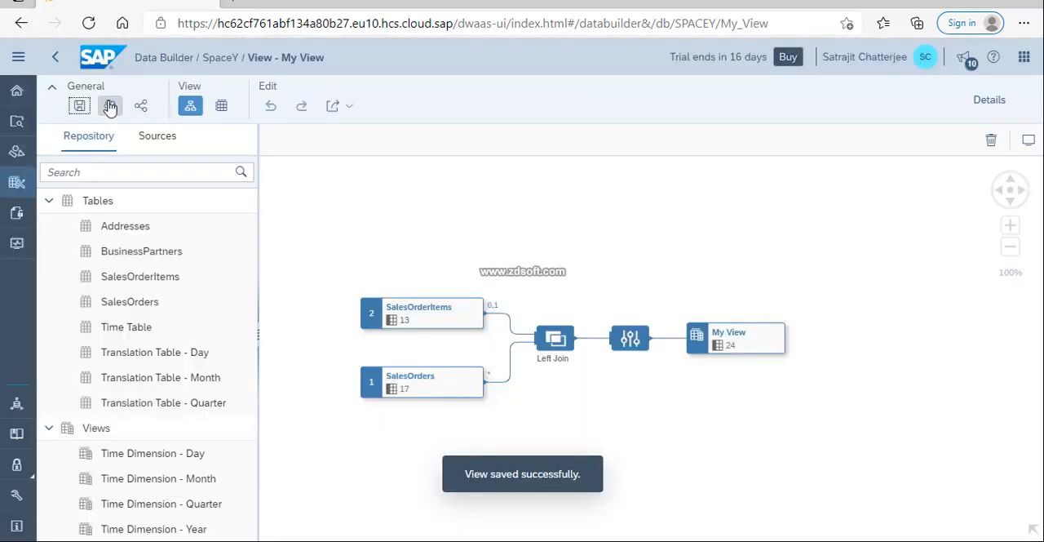
pyautogui.click(110, 107)
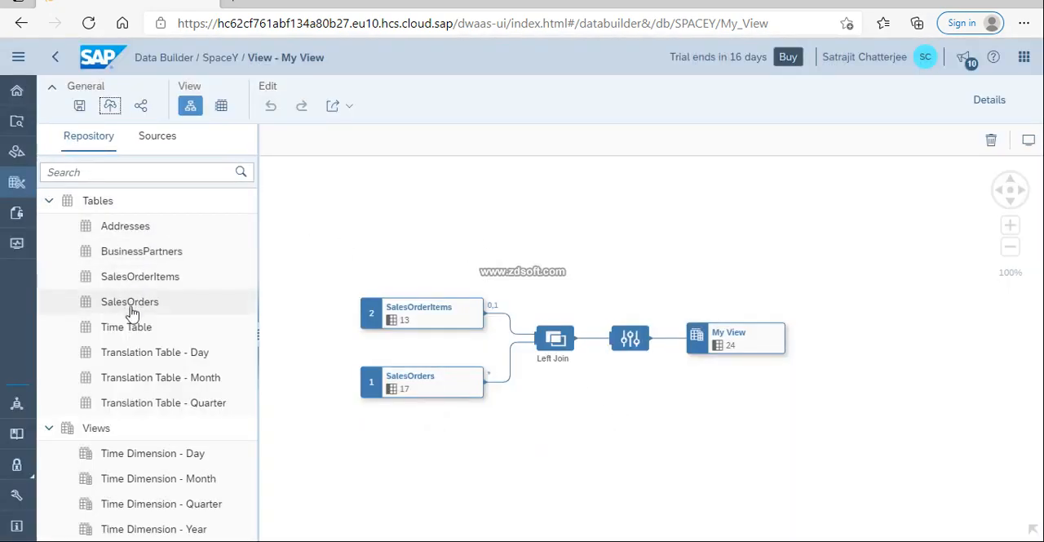
# Add the BusinessPartners table to My View, joined with SalesOrders, and set the join type to Left.
pyautogui.click(134, 249)
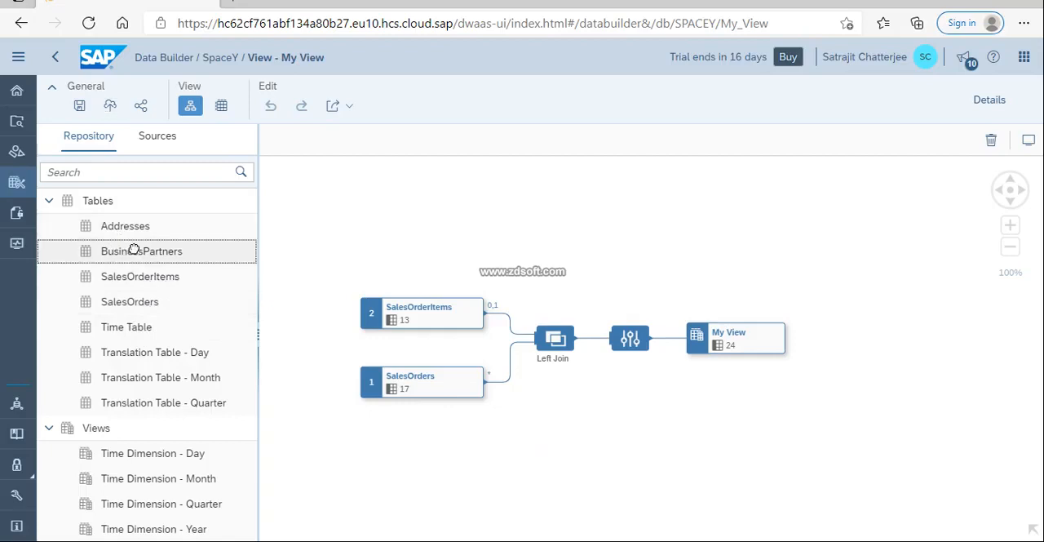
pyautogui.moveTo(277, 243); pyautogui.dragTo(411, 383)
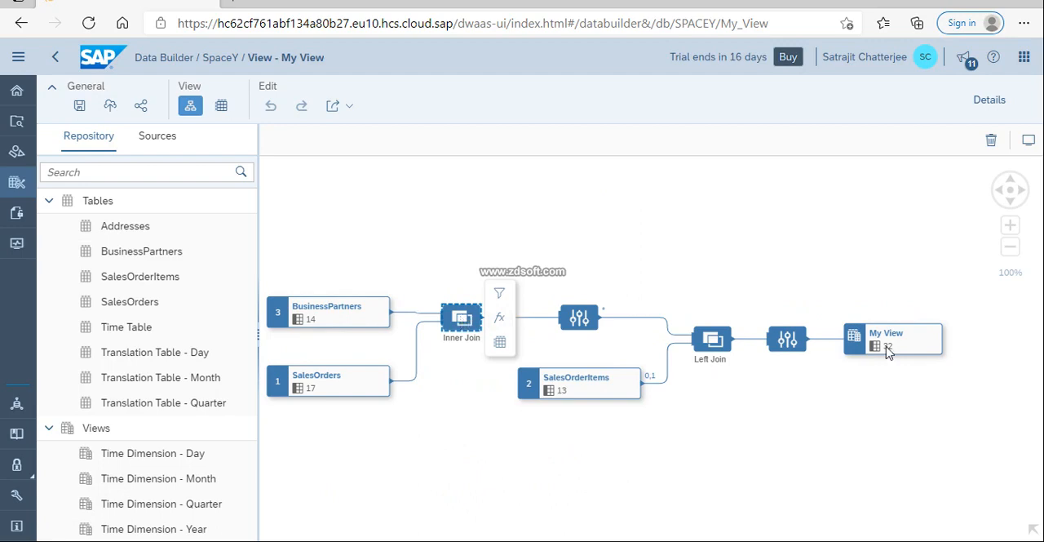
pyautogui.click(989, 100)
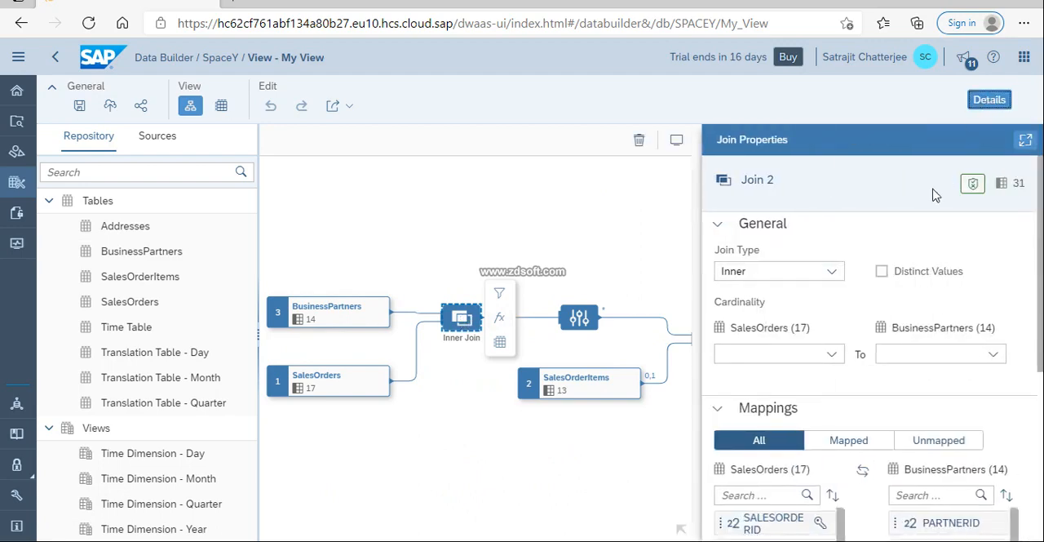
pyautogui.click(829, 272)
pyautogui.click(767, 367)
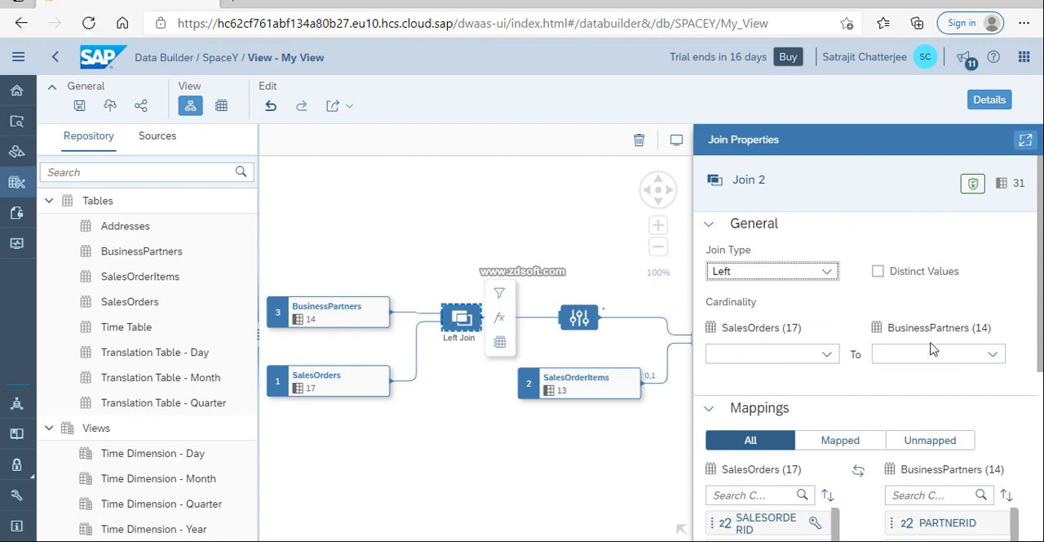
# Set the cardinality of SalesOrders to BusinessPartners as One (0,1) to Many (*) and check the join's column mappings.
pyautogui.click(828, 355)
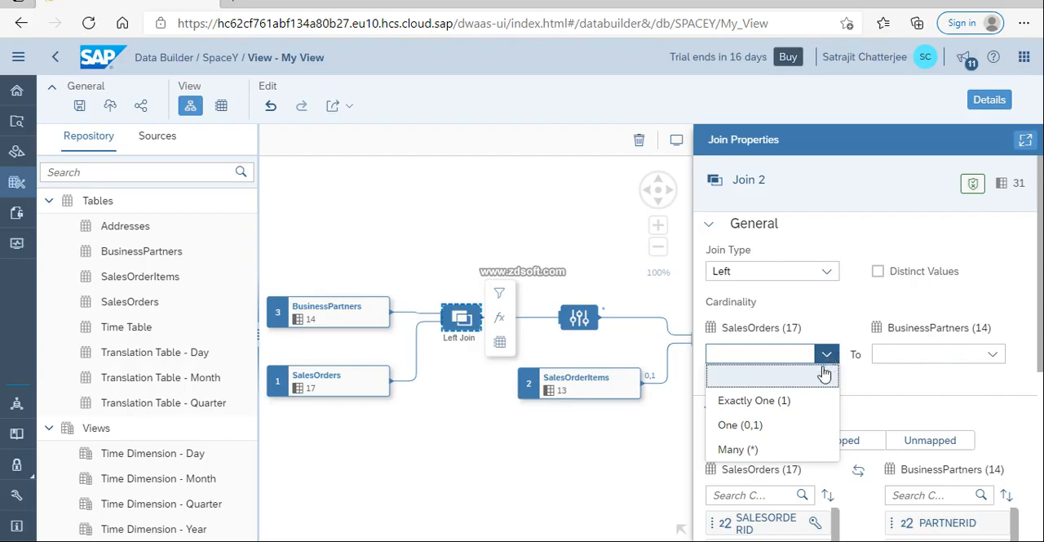
pyautogui.click(800, 424)
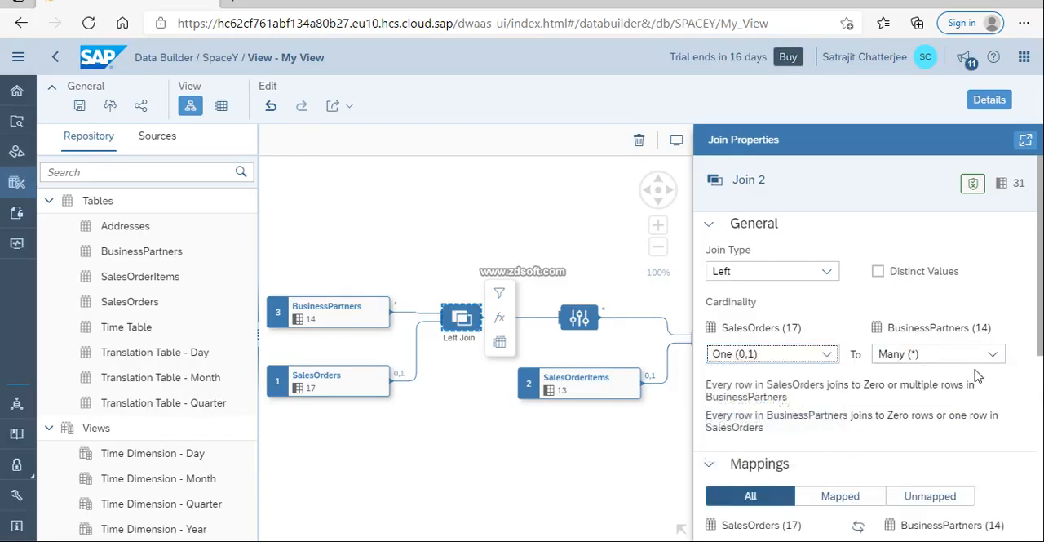
pyautogui.scroll(-4, 865, 343)
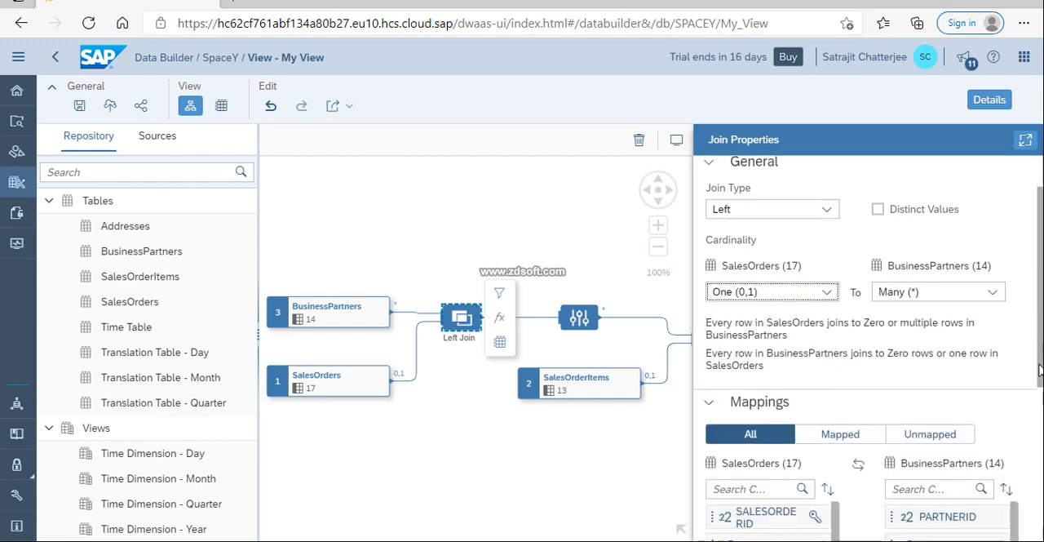
pyautogui.scroll(-1, 1040, 529)
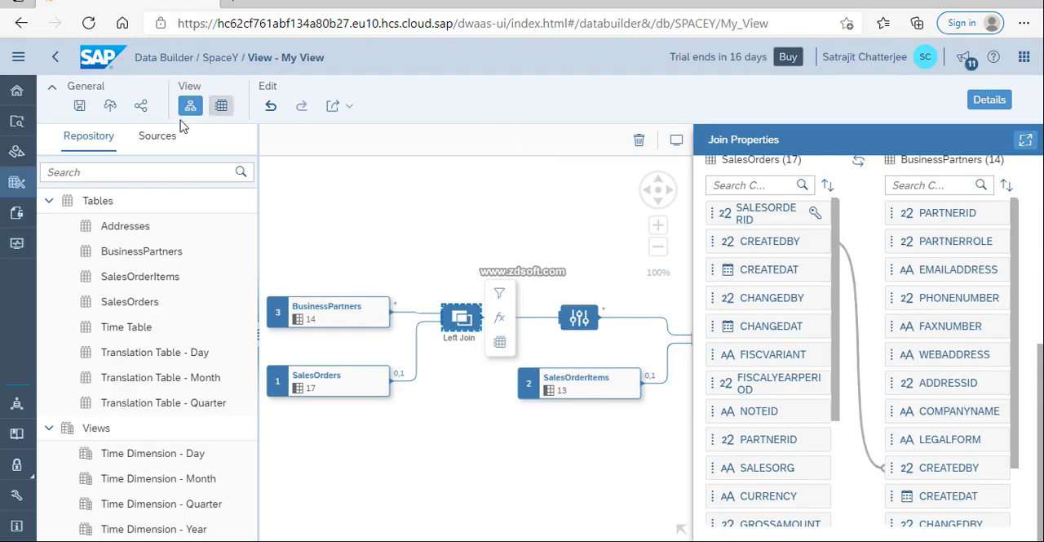
# Add the Addresses table to My View, joined with BusinessPartners, and set the join type to Left.
pyautogui.moveTo(120, 227); pyautogui.dragTo(329, 302)
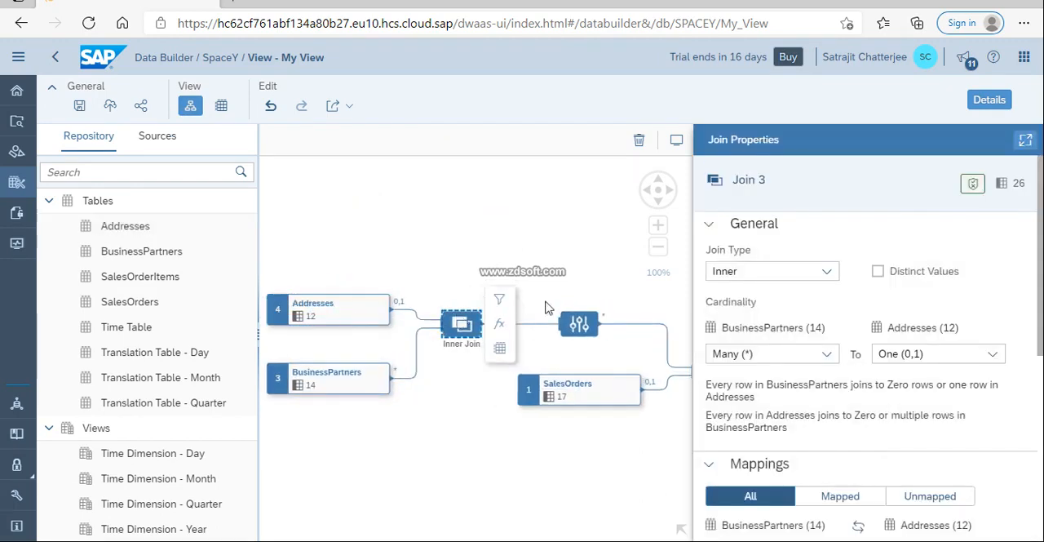
pyautogui.click(819, 270)
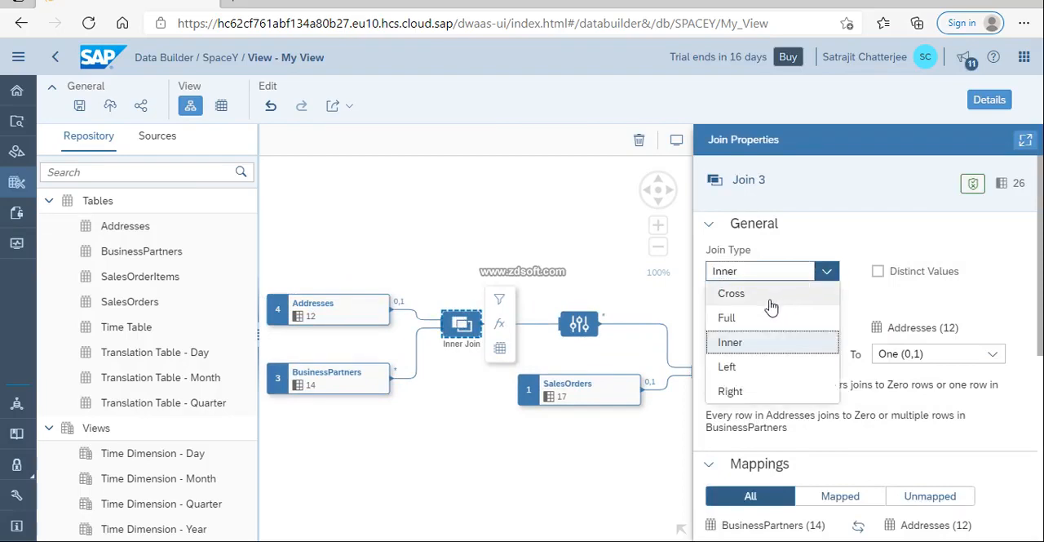
pyautogui.click(732, 368)
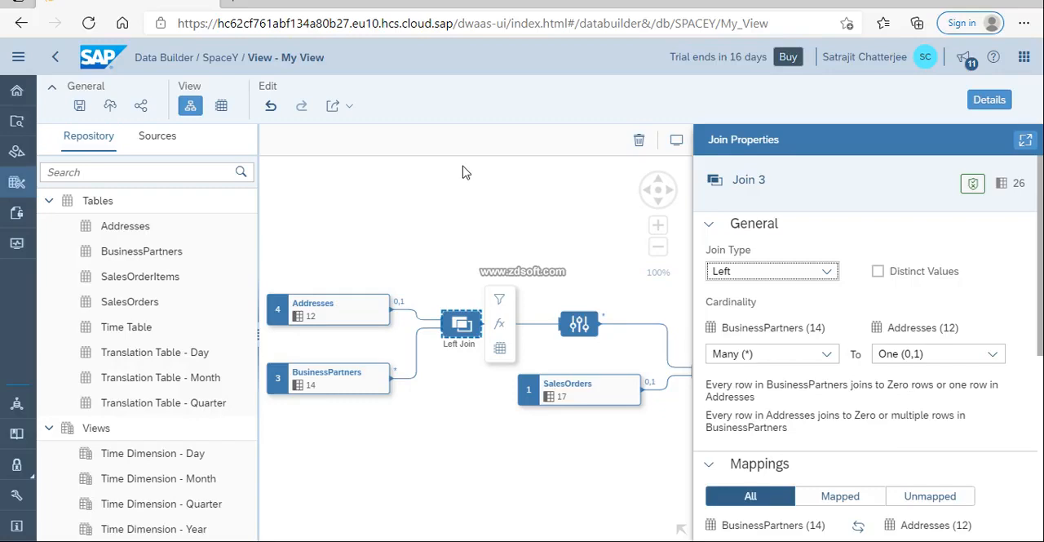
# Save My View with its added BusinessPartners and Addresses joins and deploy it again.
pyautogui.click(80, 107)
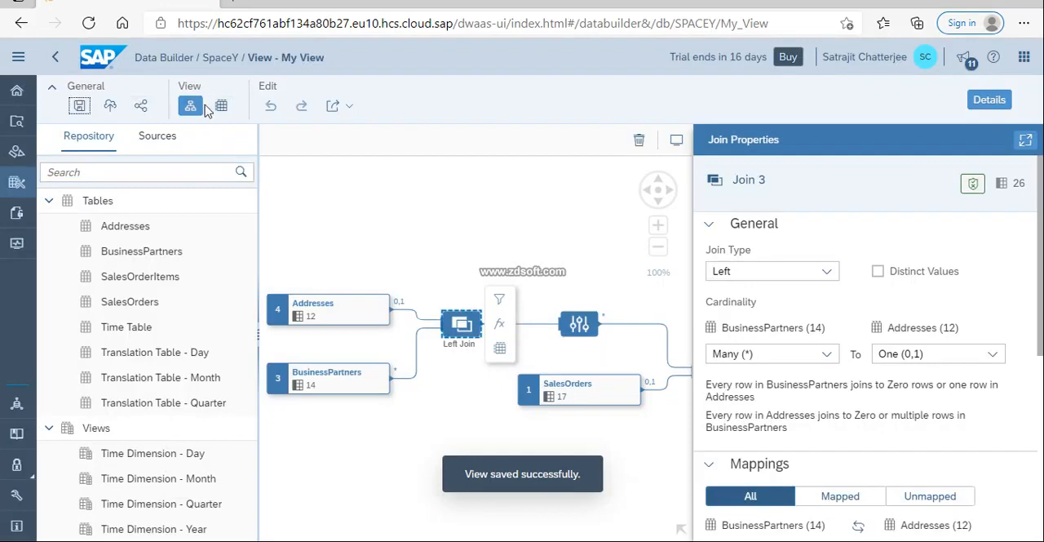
pyautogui.click(111, 109)
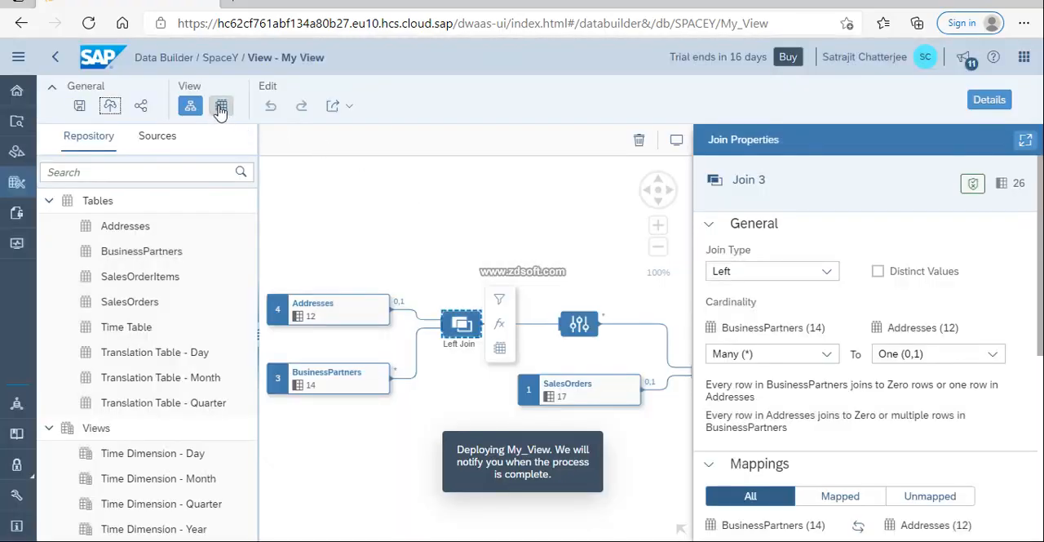
# Preview the data of the join between BusinessPartners and Addresses and examine its columns, including VALIDITY_STARTDATE, alongside the whole view diagram.
pyautogui.click(220, 108)
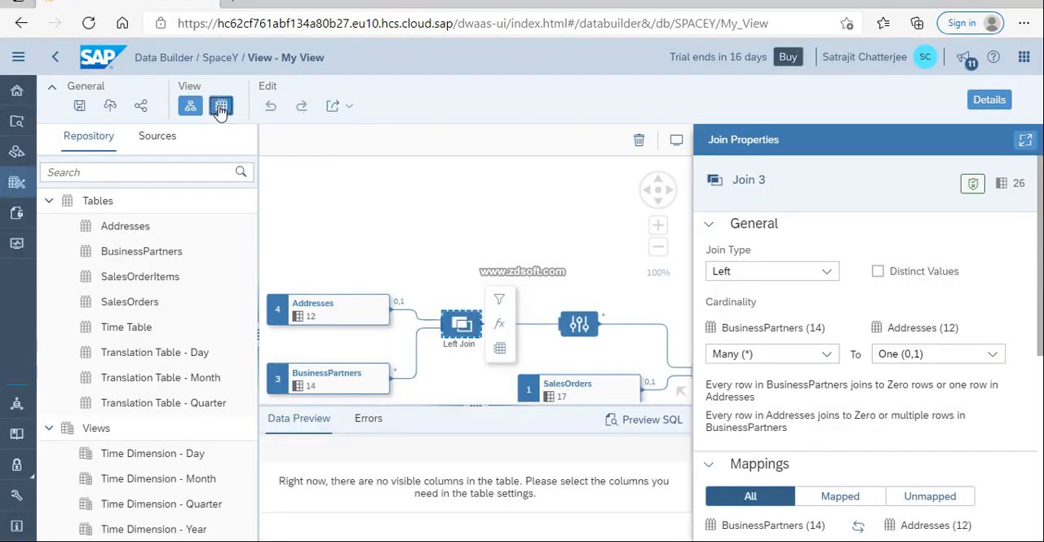
pyautogui.click(990, 102)
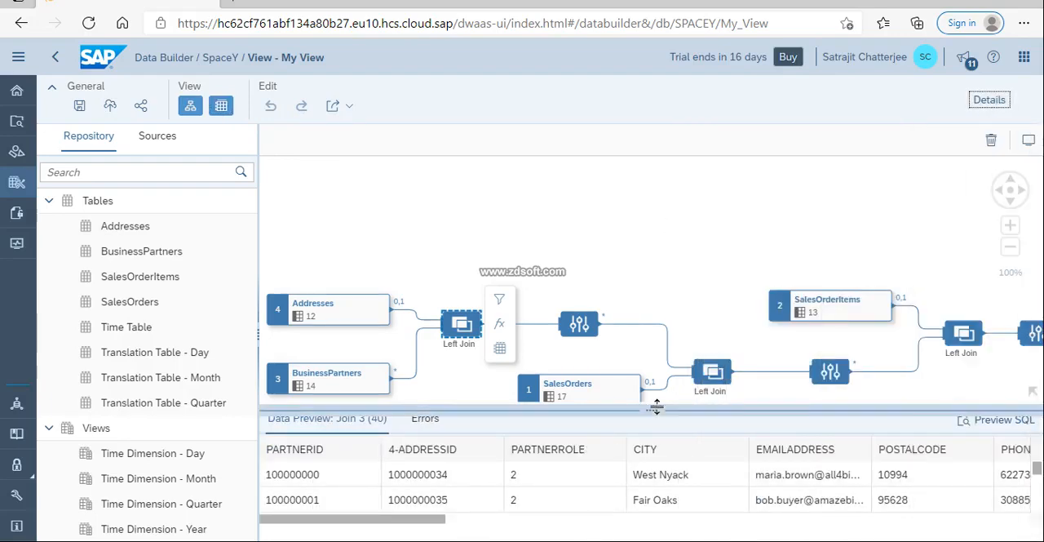
pyautogui.moveTo(657, 406); pyautogui.dragTo(662, 356)
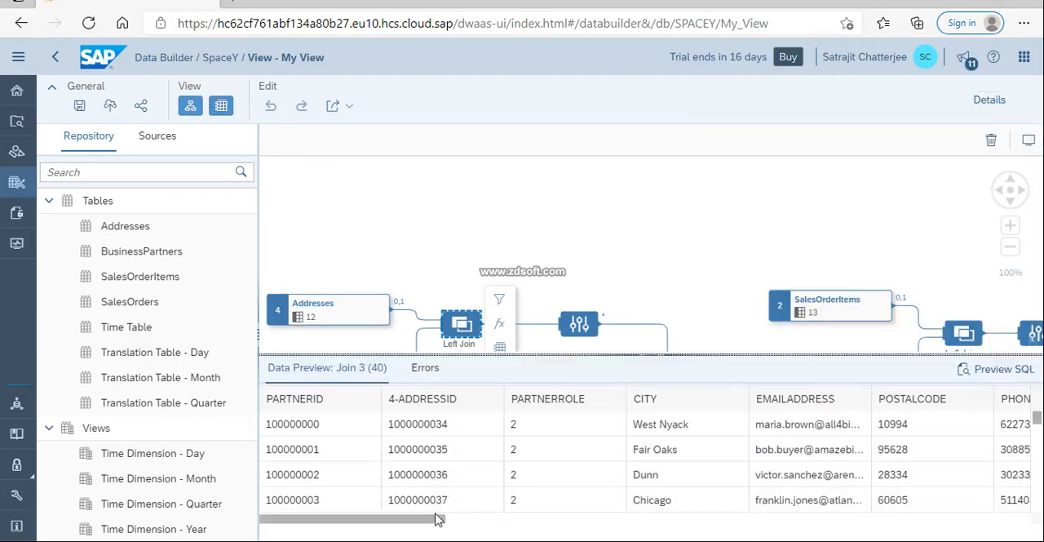
pyautogui.moveTo(437, 519); pyautogui.dragTo(443, 518)
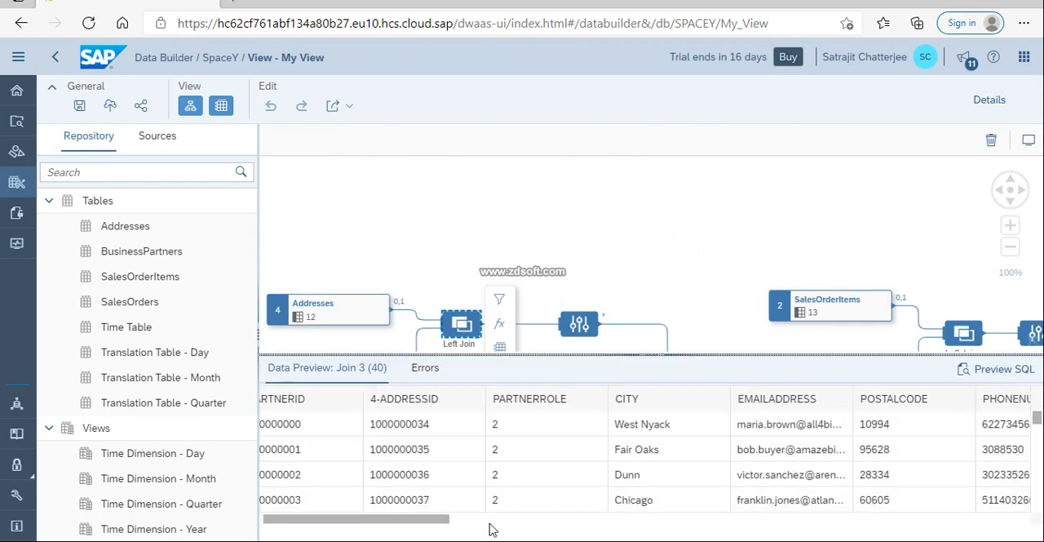
pyautogui.scroll(-5, 896, 251)
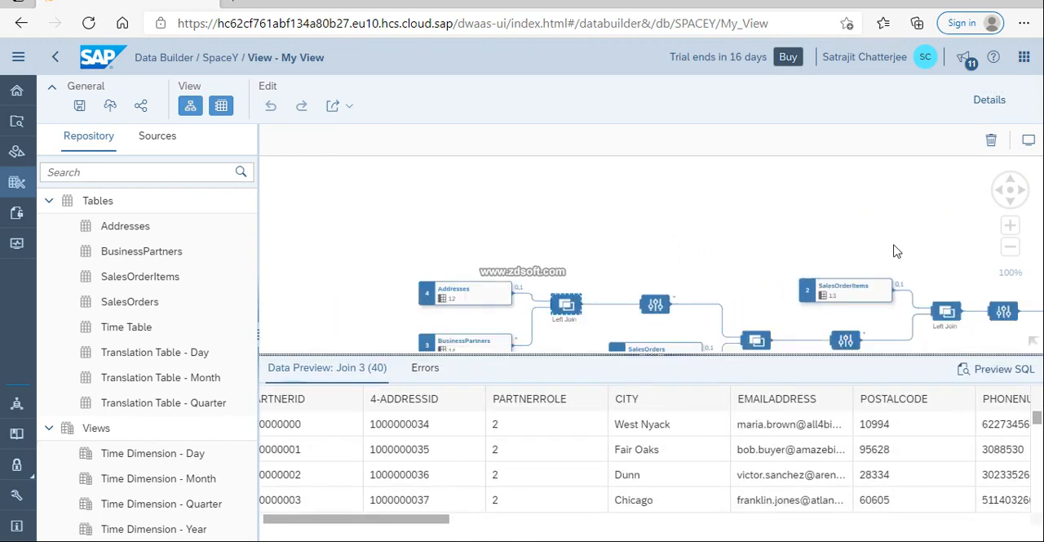
pyautogui.moveTo(873, 257); pyautogui.dragTo(680, 237)
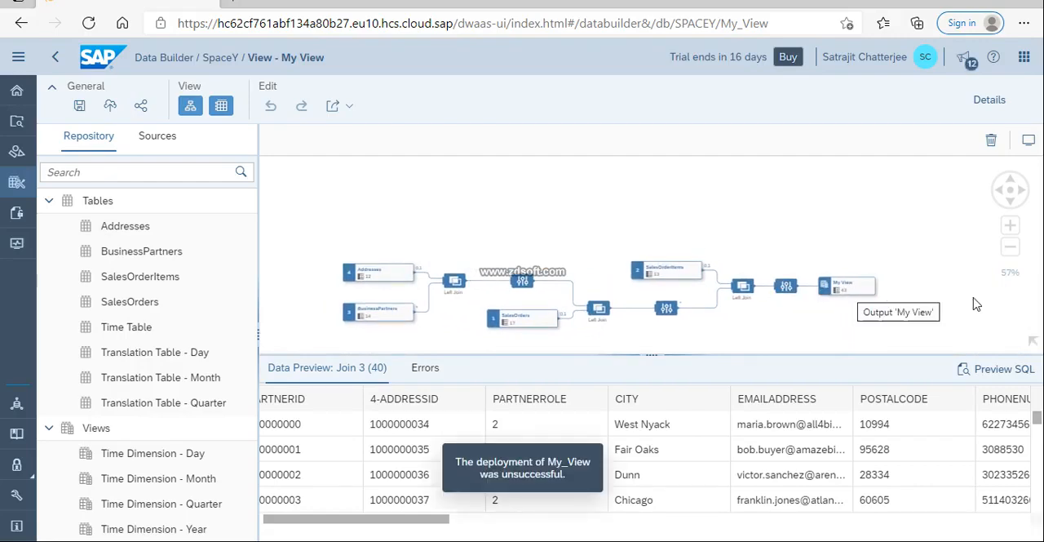
pyautogui.scroll(1, 848, 302)
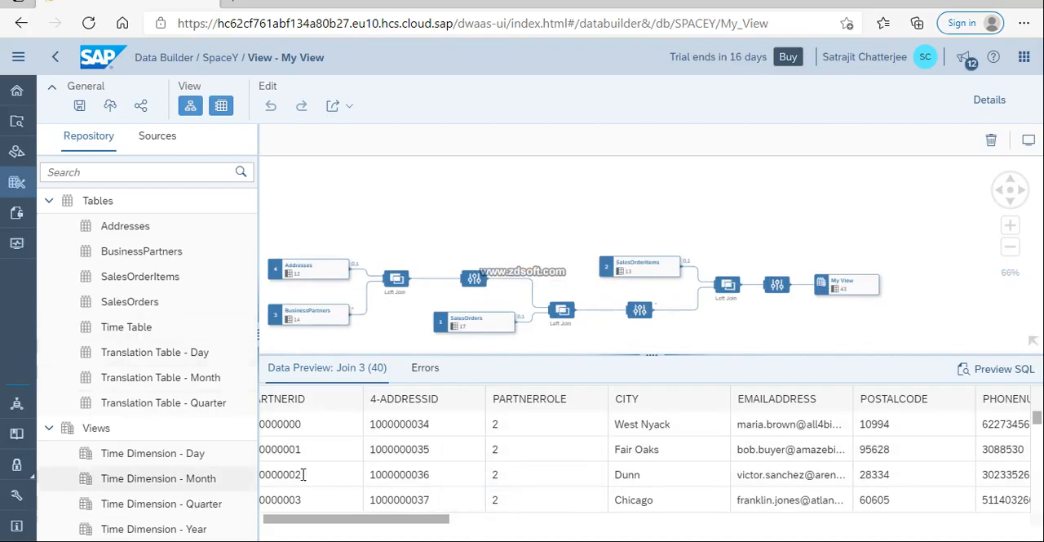
pyautogui.moveTo(418, 528); pyautogui.dragTo(1014, 522)
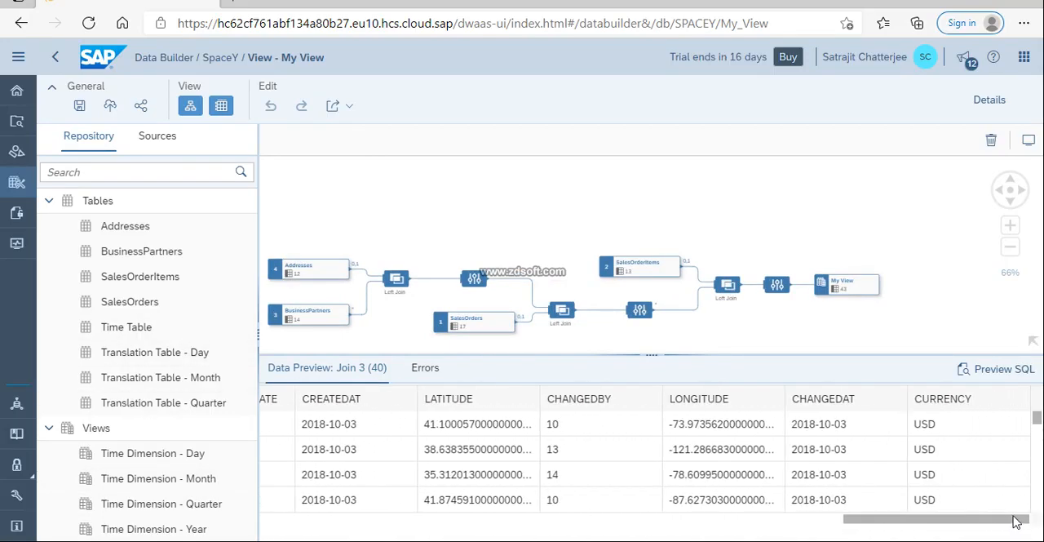
pyautogui.hscroll(-10, 783, 440)
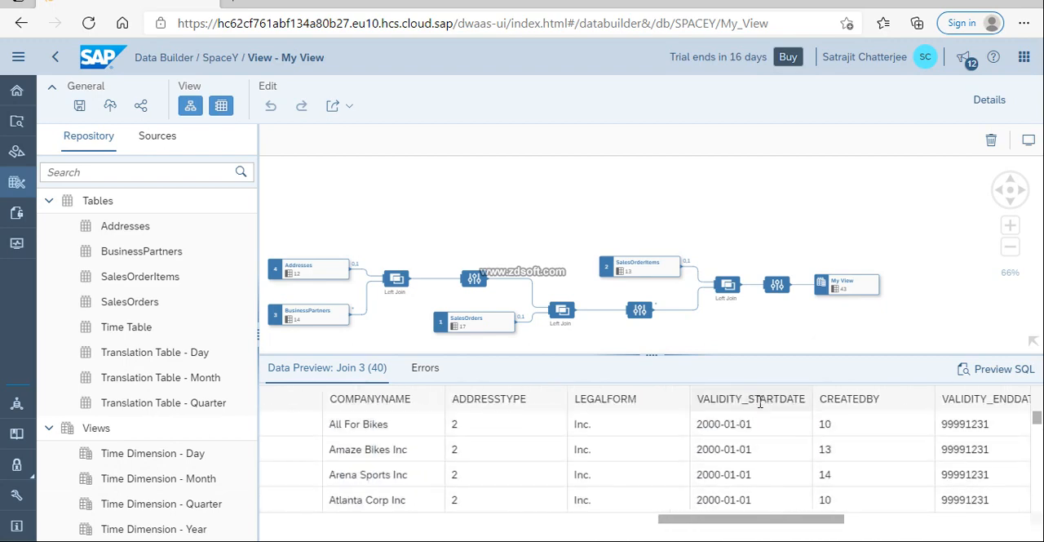
pyautogui.click(760, 402)
pyautogui.click(745, 447)
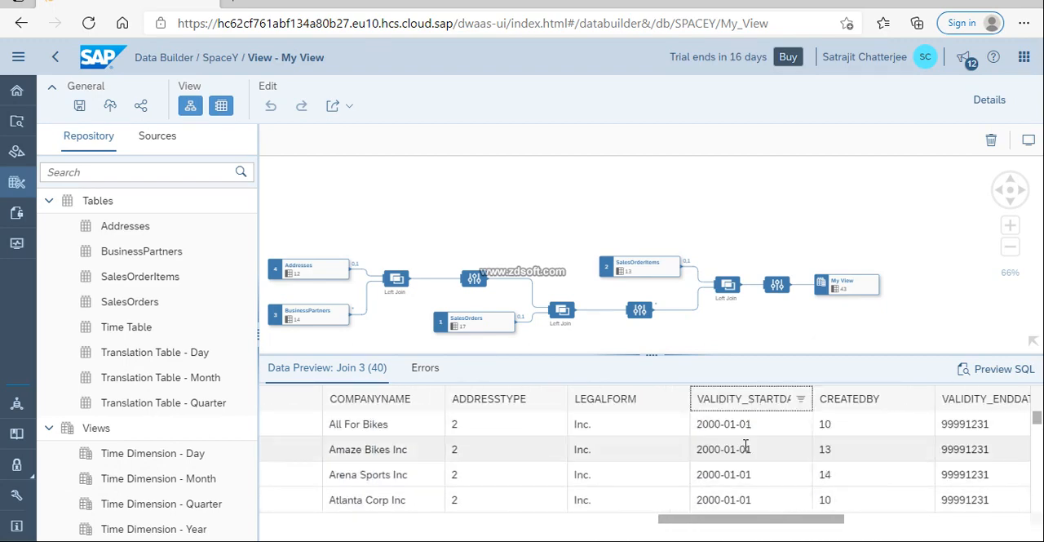
# Check the sort and filter options available for the VALIDITY_STARTDATE column in the join's data preview.
pyautogui.click(804, 402)
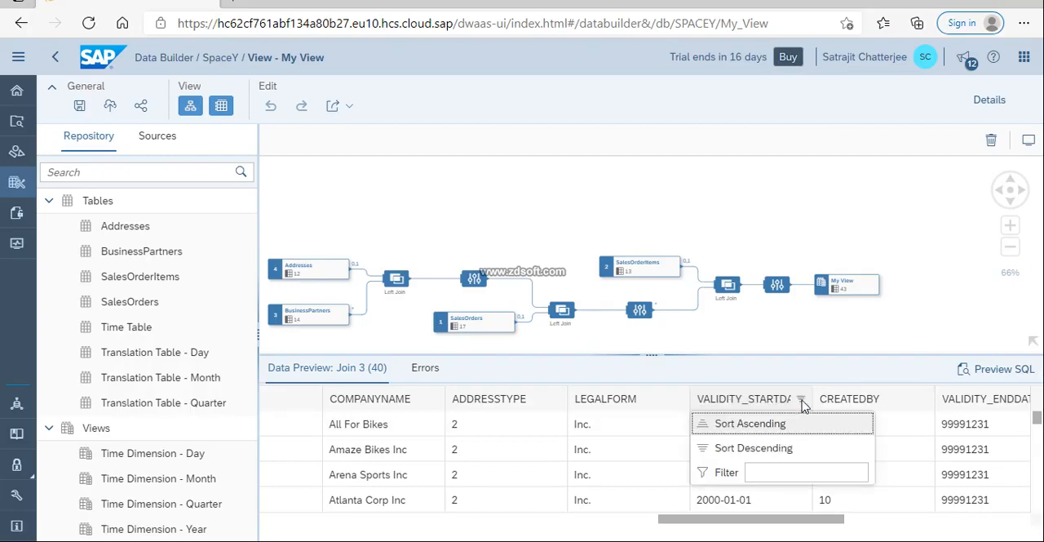
pyautogui.click(781, 472)
pyautogui.click(908, 343)
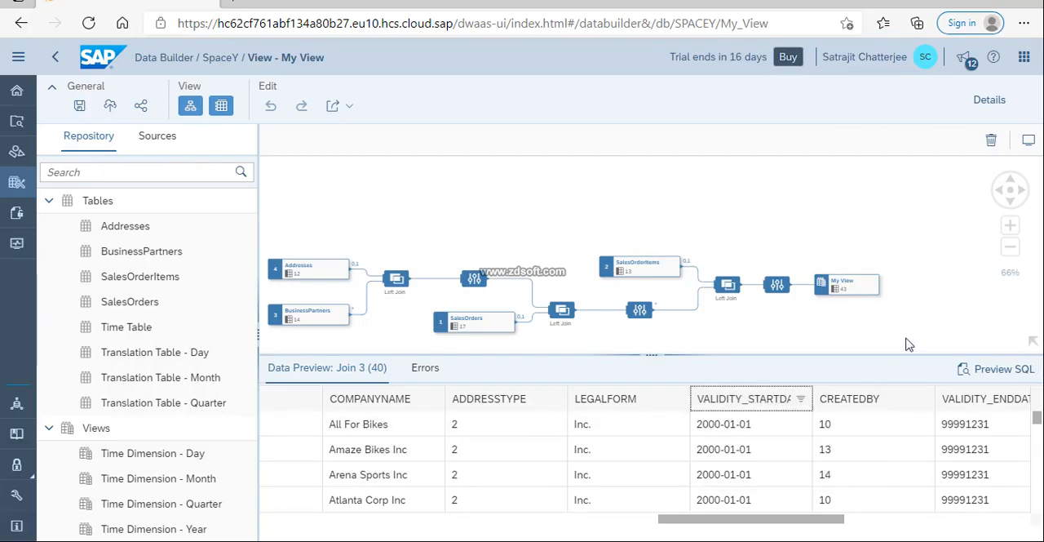
# Preview the output data of My View and trace its CREATEDAT column through the diagram from the view properties.
pyautogui.click(852, 291)
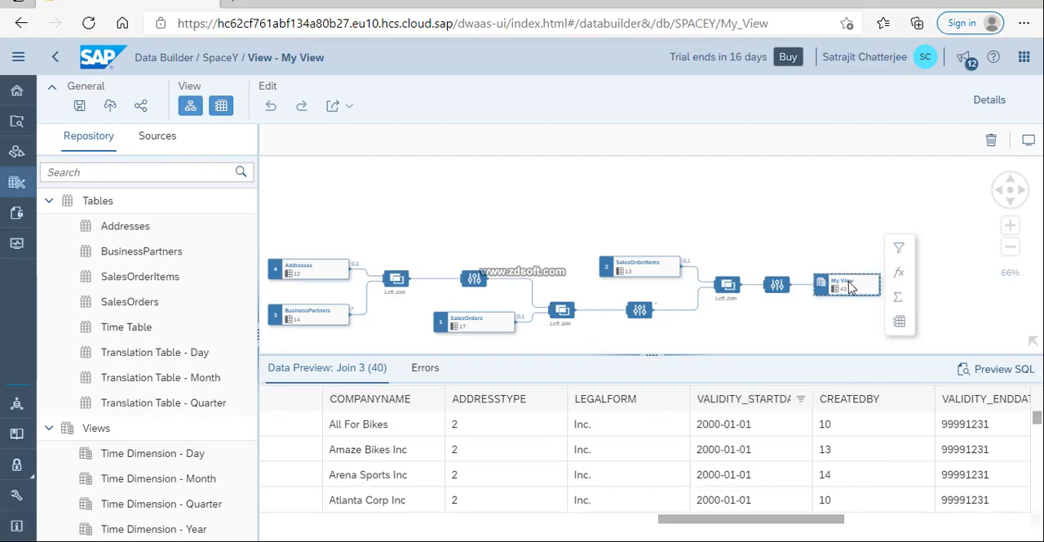
pyautogui.click(990, 100)
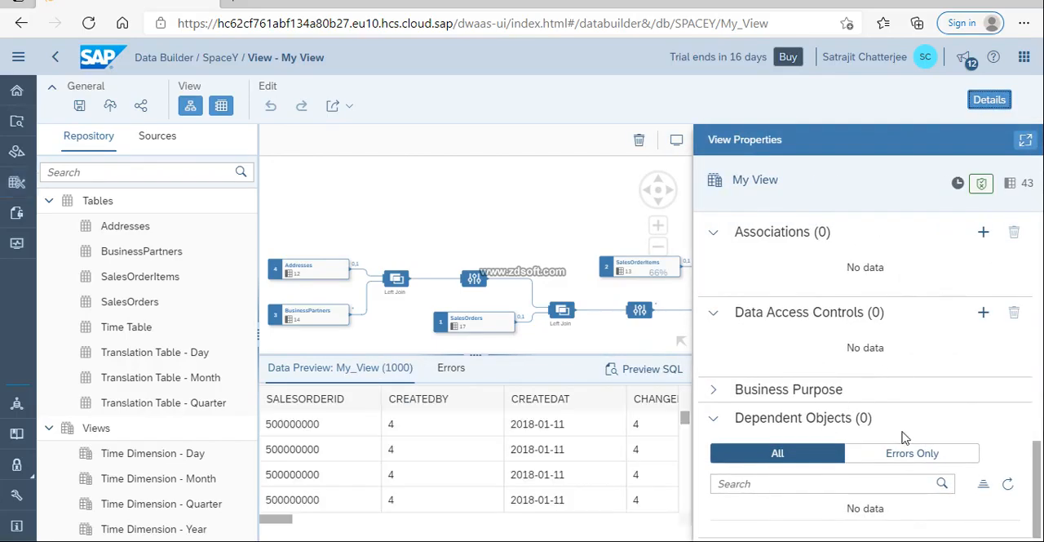
pyautogui.moveTo(1036, 485); pyautogui.dragTo(1028, 374)
pyautogui.click(795, 302)
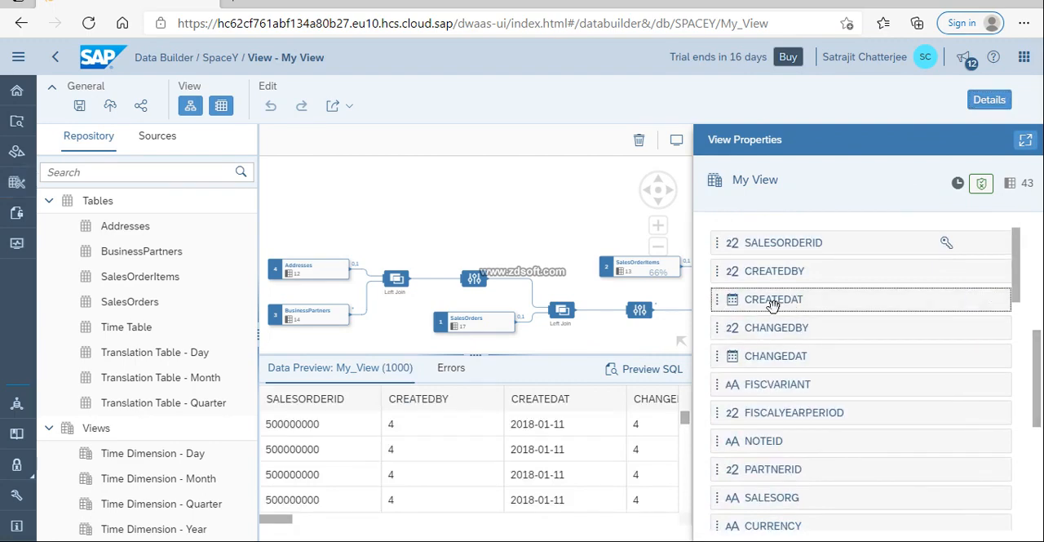
pyautogui.click(714, 300)
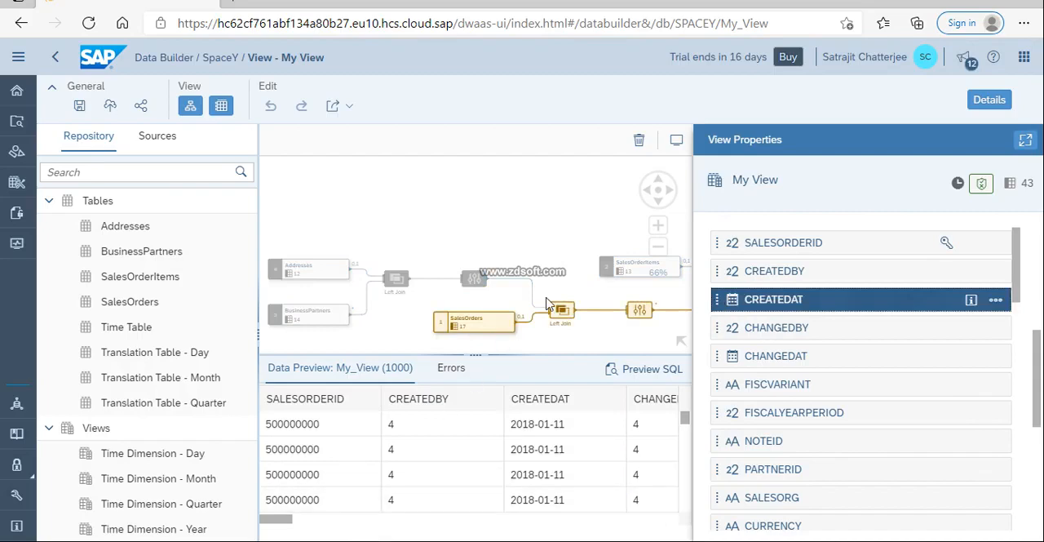
pyautogui.click(987, 100)
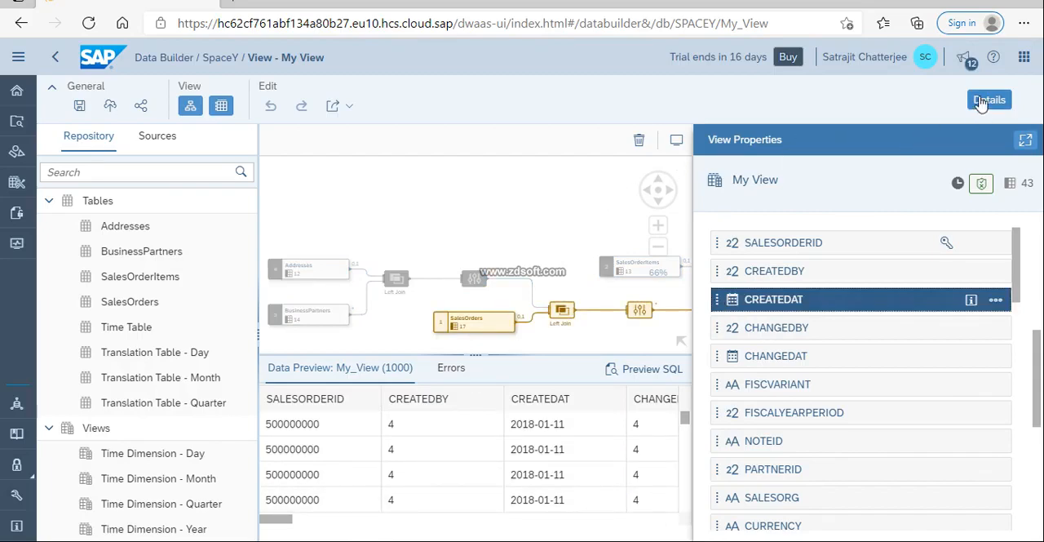